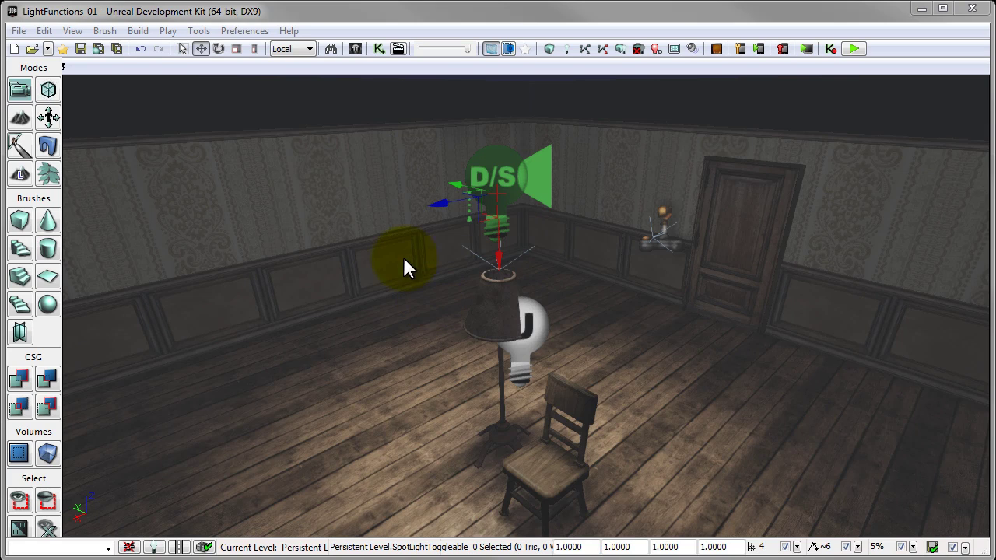
- Open the M_LightFunction_01 material from the LightFunctionsTutorial package for editing
right_click_drag(403, 257, 390, 295)
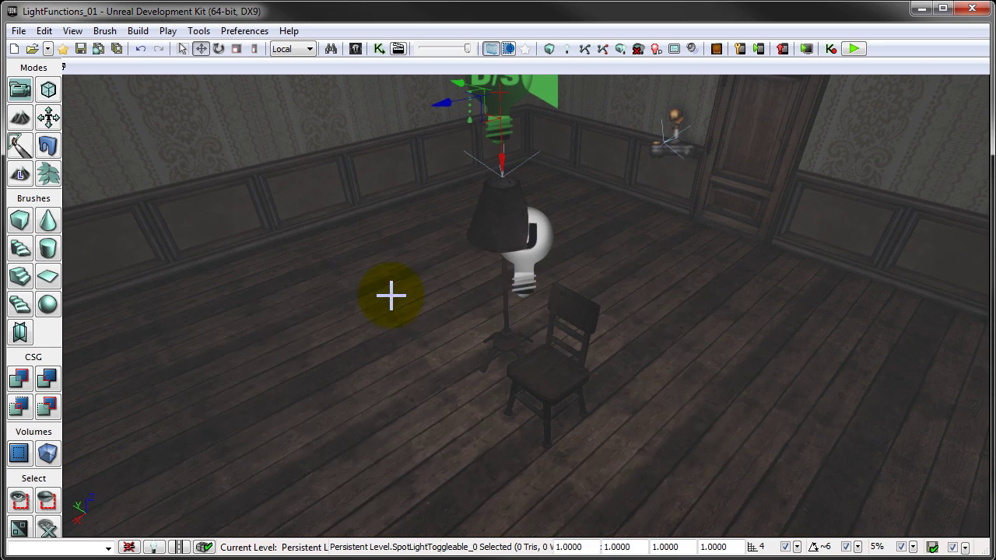
right_click_drag(389, 318, 372, 301)
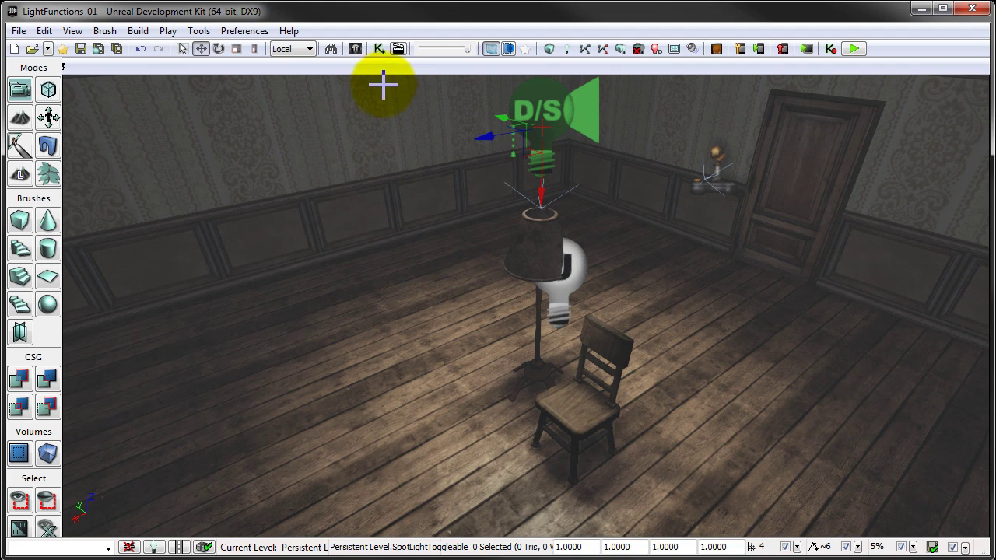
key("ctrl+shift+f")
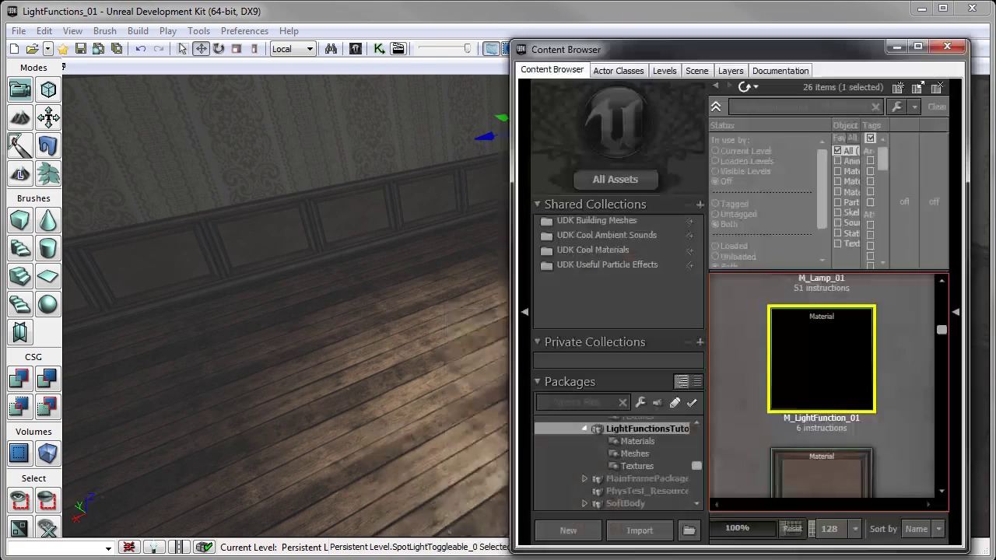
mouse_move(812, 392)
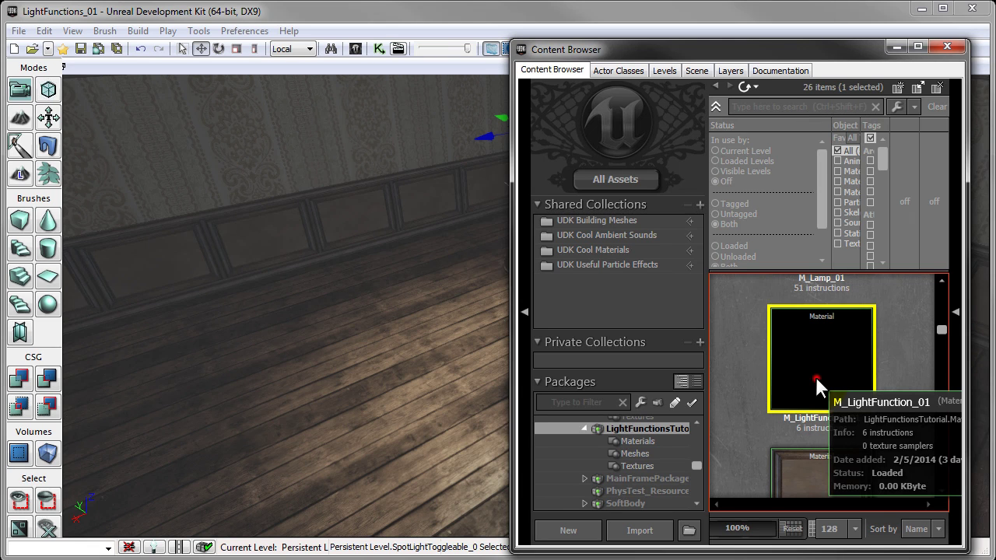
double_click(815, 381)
- Set the material's Lighting Model to MLM_Unlit and bring up its Mutually Exclusive Usage settings
left_click_drag(633, 298, 719, 339)
left_click_drag(591, 285, 658, 269)
scroll(658, 269, "up", 4)
scroll(658, 269, "up", 2)
left_click_drag(651, 181, 745, 279)
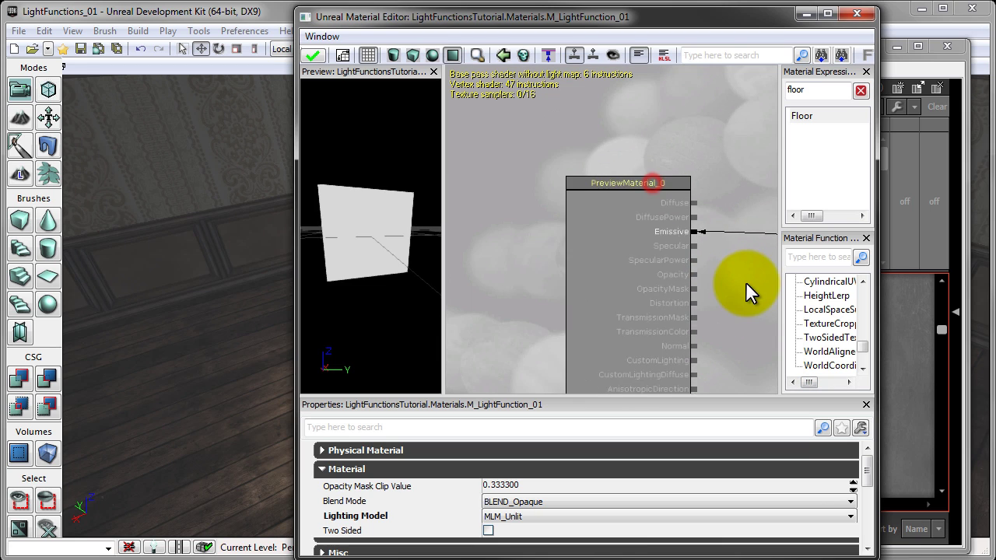
scroll(745, 280, "up", 2)
left_click_drag(706, 324, 689, 260)
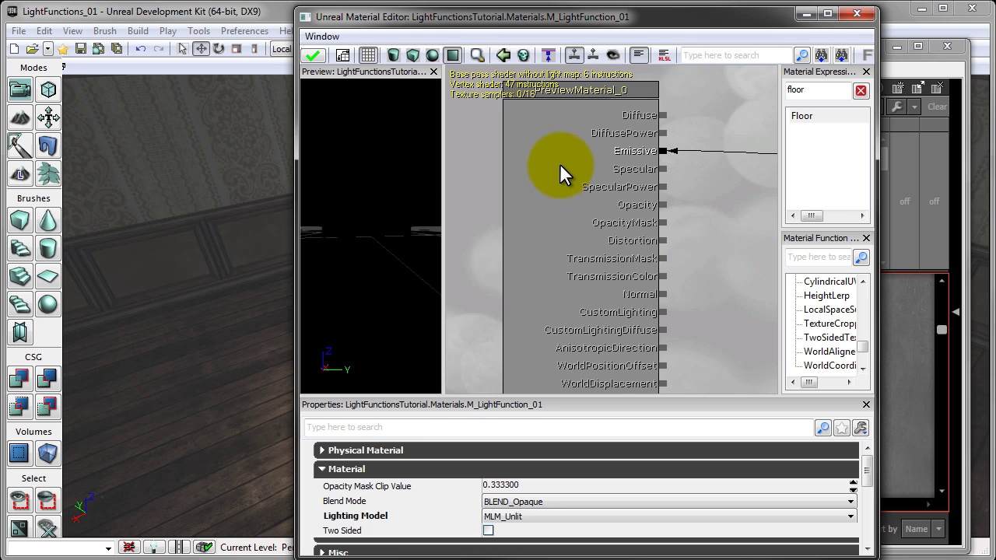
left_click(324, 469)
left_click(326, 468)
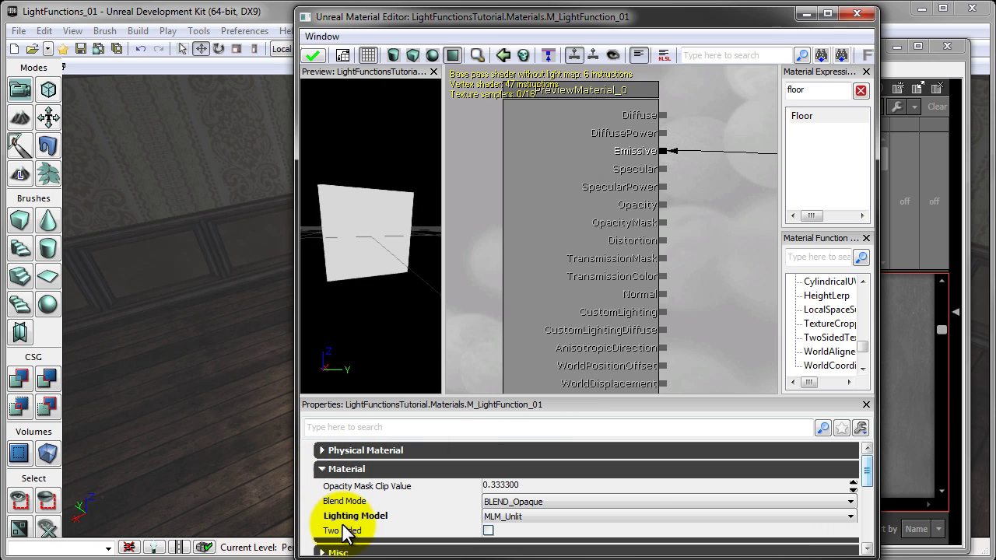
left_click(507, 520)
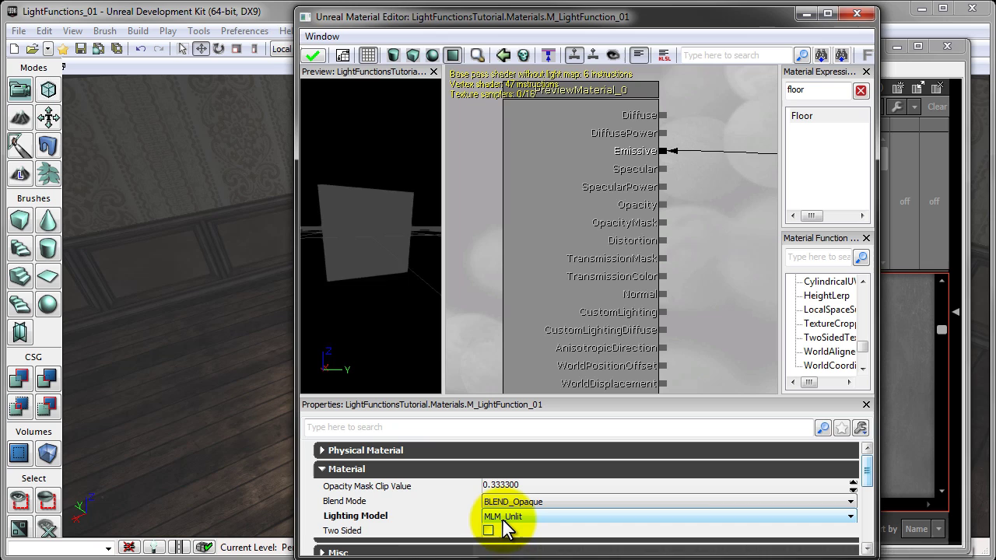
left_click(518, 520)
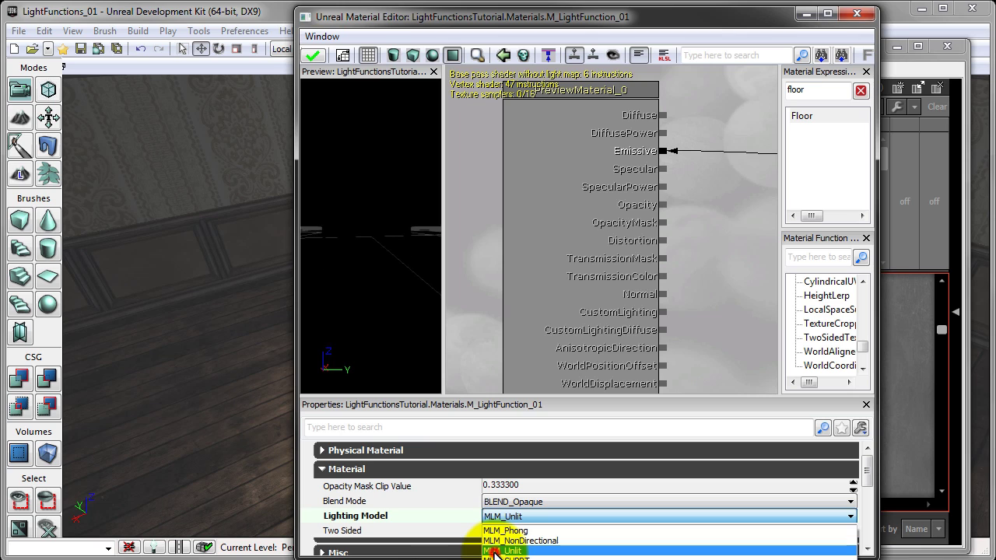
left_click(496, 551)
left_click_drag(865, 476, 871, 516)
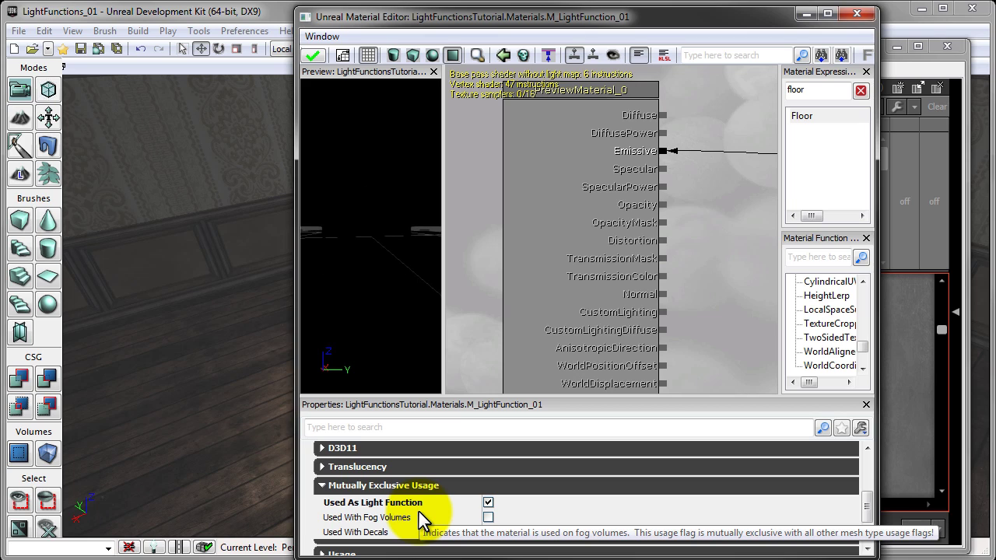
- Examine the node network feeding the Emissive input, from the Add nodes back to the Cosine, Sine and Time nodes
left_click_drag(709, 172, 568, 247)
left_click_drag(731, 251, 574, 272)
scroll(574, 272, "down", 3)
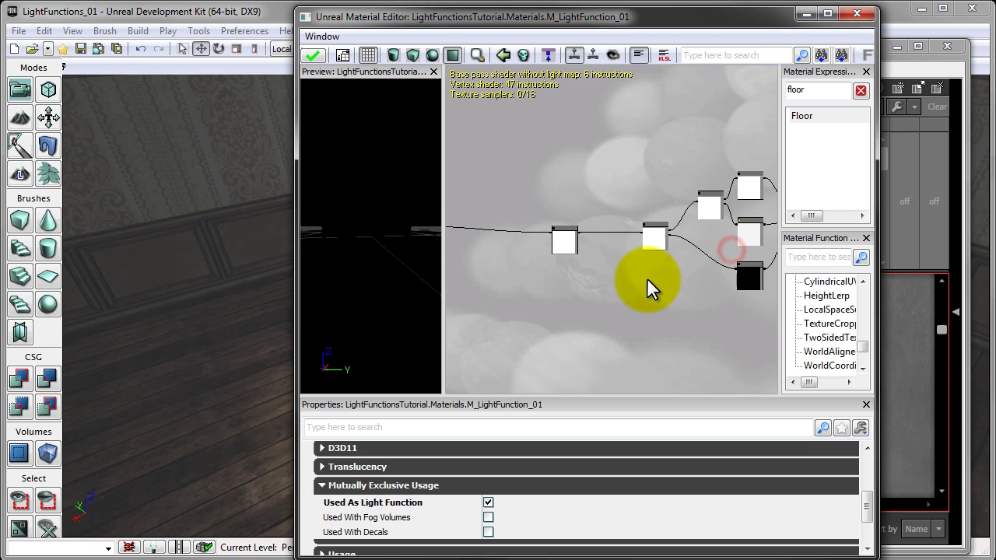
left_click_drag(648, 280, 540, 282)
left_click_drag(603, 293, 649, 295)
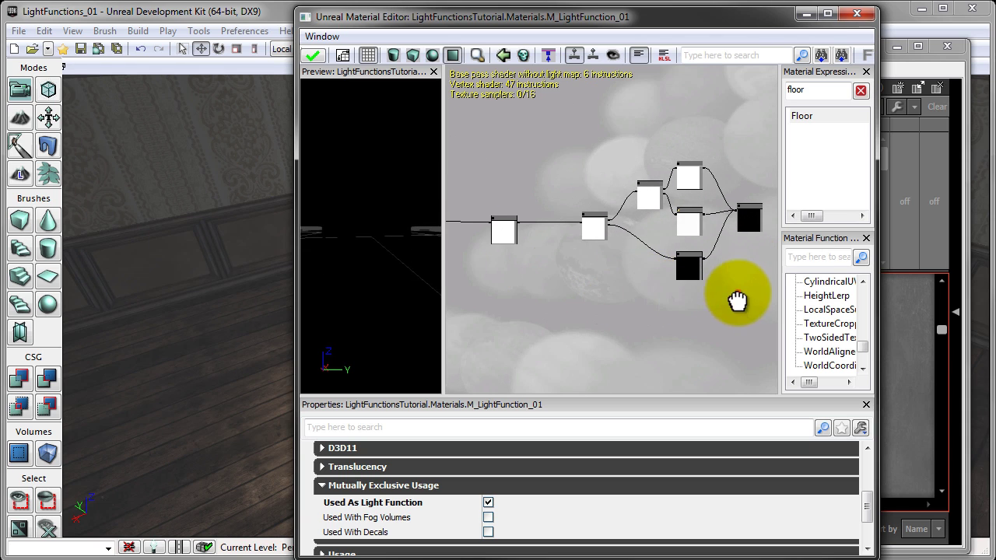
left_click_drag(738, 293, 695, 303)
scroll(695, 302, "up", 3)
left_click_drag(712, 262, 685, 310)
left_click_drag(716, 248, 713, 311)
scroll(713, 310, "up", 2)
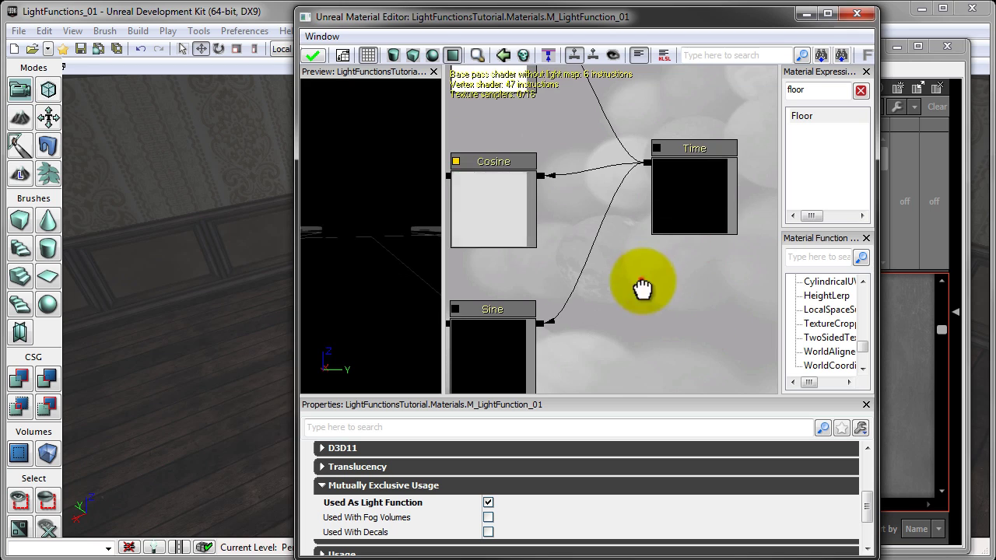
left_click_drag(642, 285, 724, 307)
scroll(723, 306, "down", 2)
left_click_drag(544, 259, 695, 215)
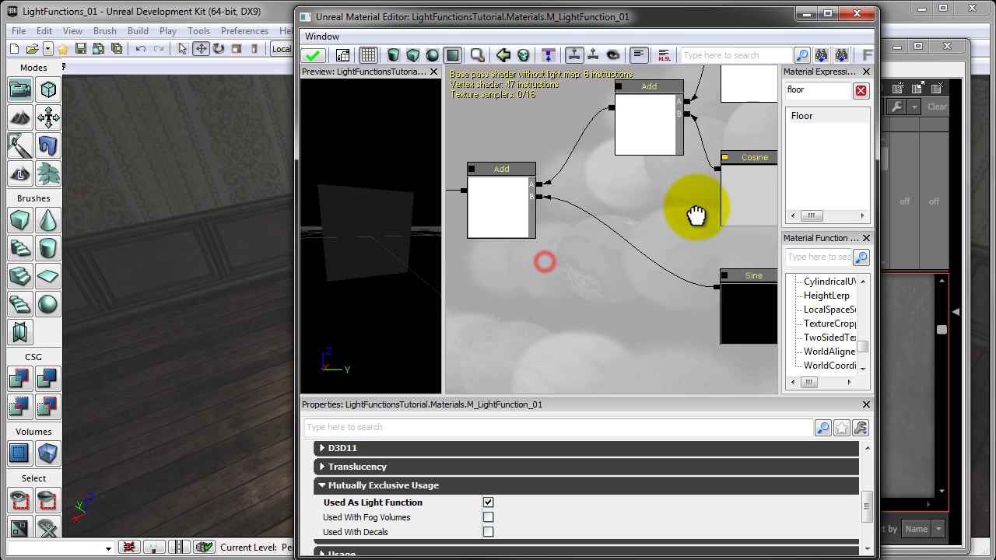
left_click_drag(641, 292, 745, 322)
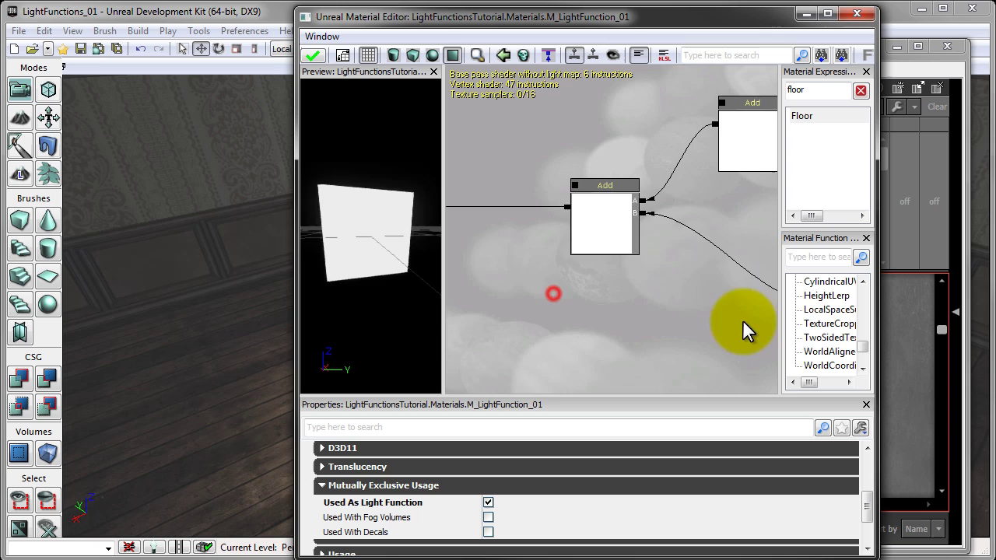
left_click_drag(540, 278, 708, 287)
left_click_drag(598, 281, 445, 289)
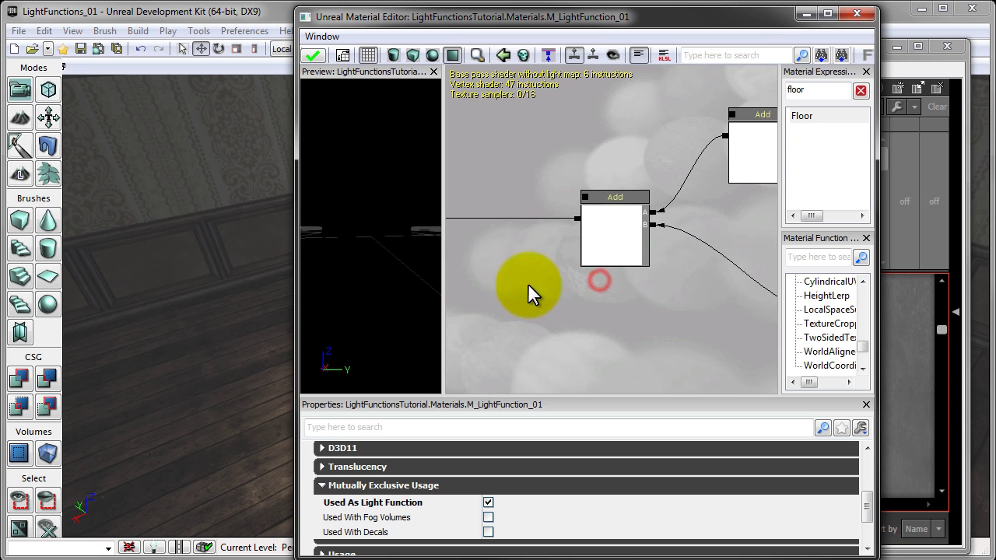
- Inspect the Period properties of the two Cosine nodes and the Sine node
left_click_drag(658, 315, 475, 316)
left_click_drag(596, 250, 615, 229)
left_click(637, 141)
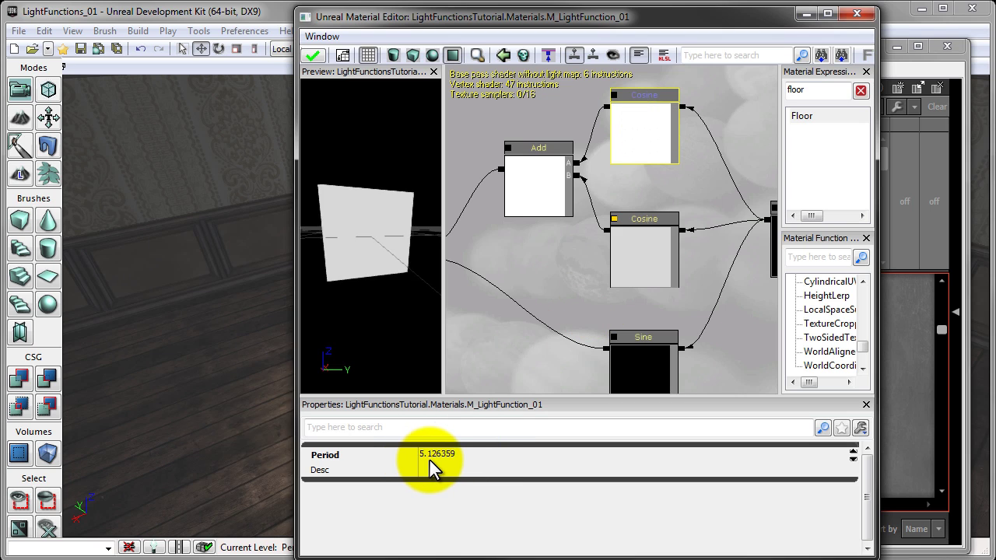
left_click(644, 267)
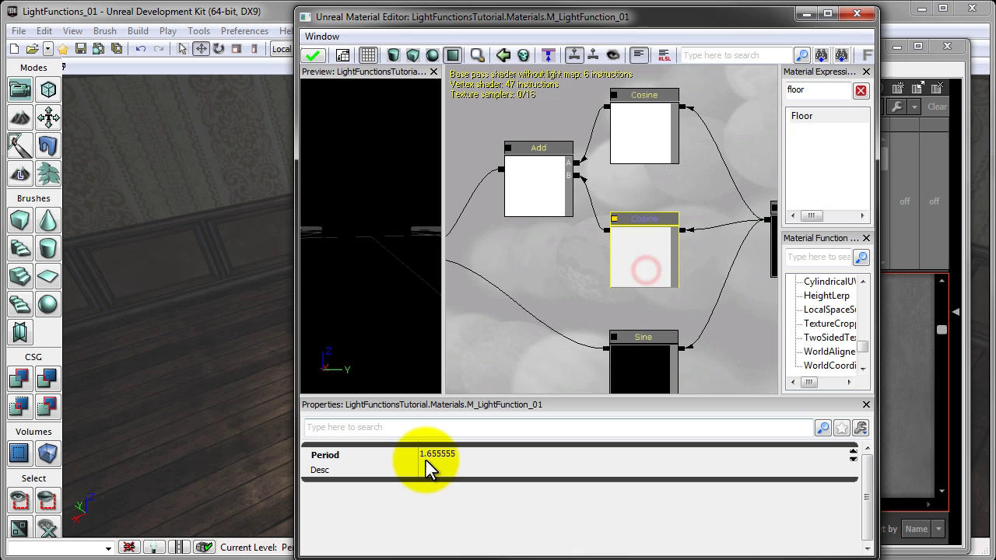
left_click_drag(572, 331, 567, 228)
left_click(658, 271)
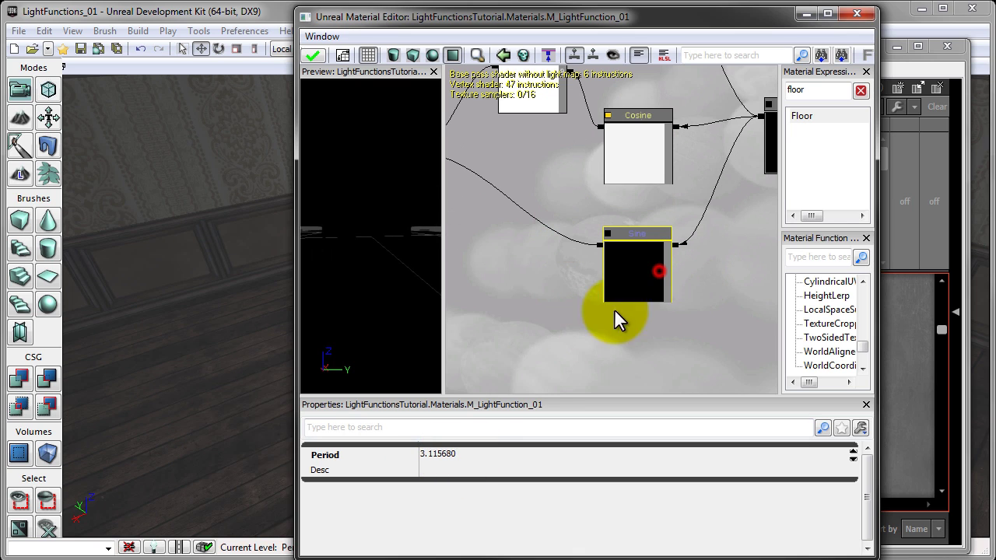
left_click_drag(519, 350, 506, 381)
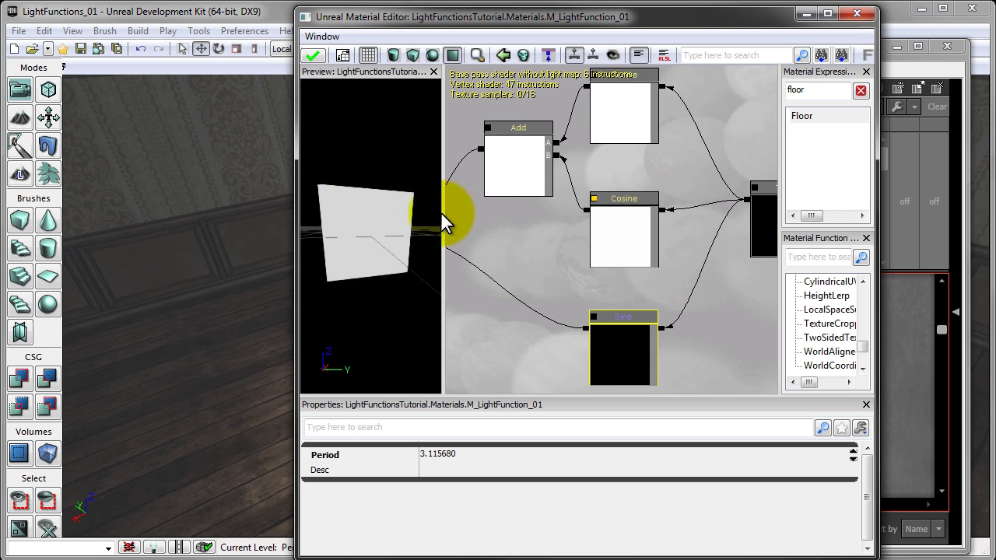
- Examine the chained Add nodes and rotate the preview plane to check the flickering effect
left_click_drag(553, 254, 627, 274)
scroll(550, 215, "down", 5)
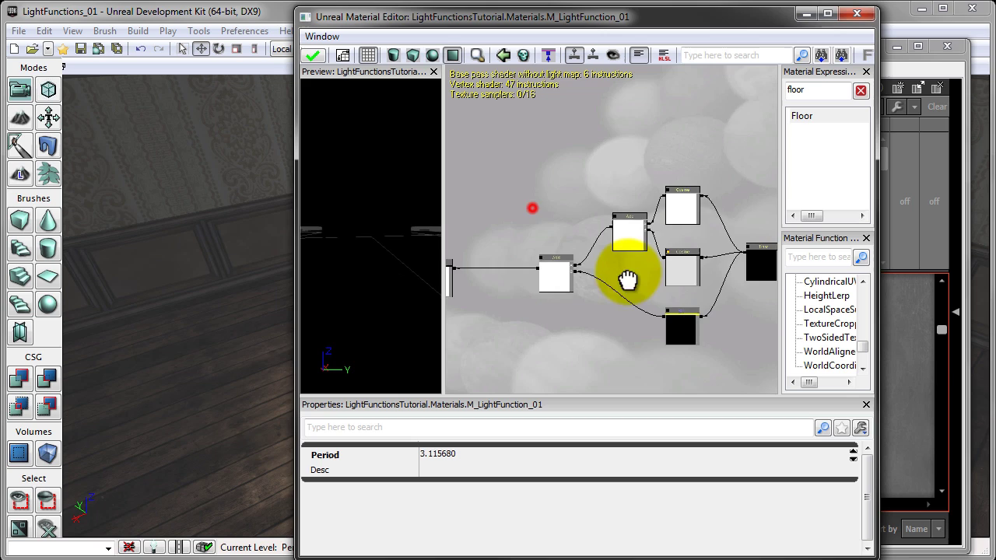
scroll(627, 272, "up", 5)
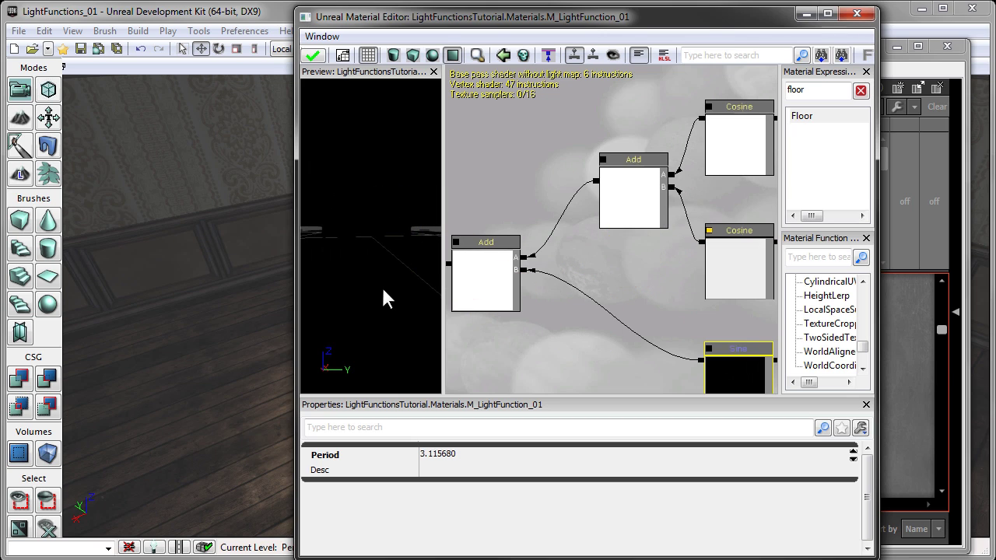
scroll(383, 245, "up", 2)
left_click(380, 233)
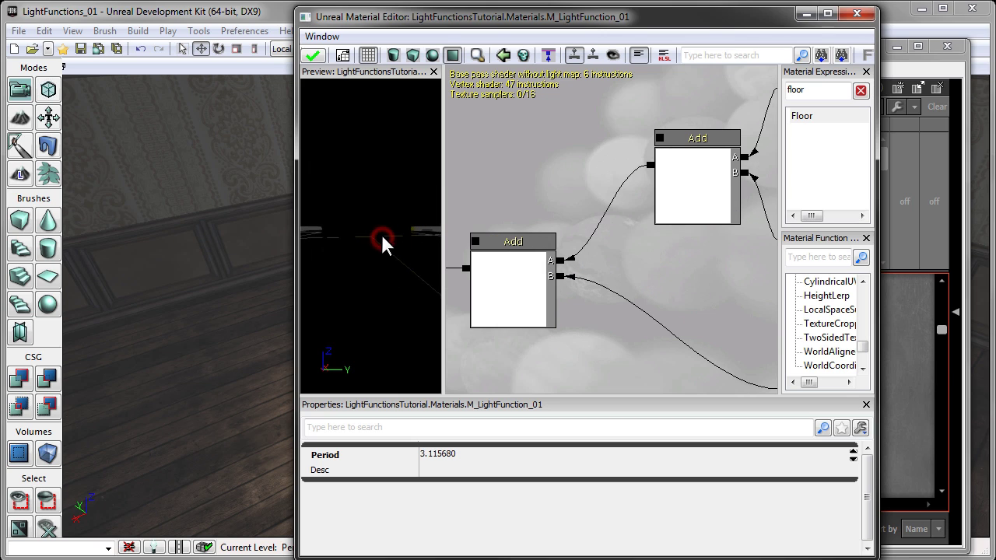
mouse_move(360, 243)
left_mouse_down()
mouse_move(391, 226)
mouse_move(358, 229)
left_mouse_up()
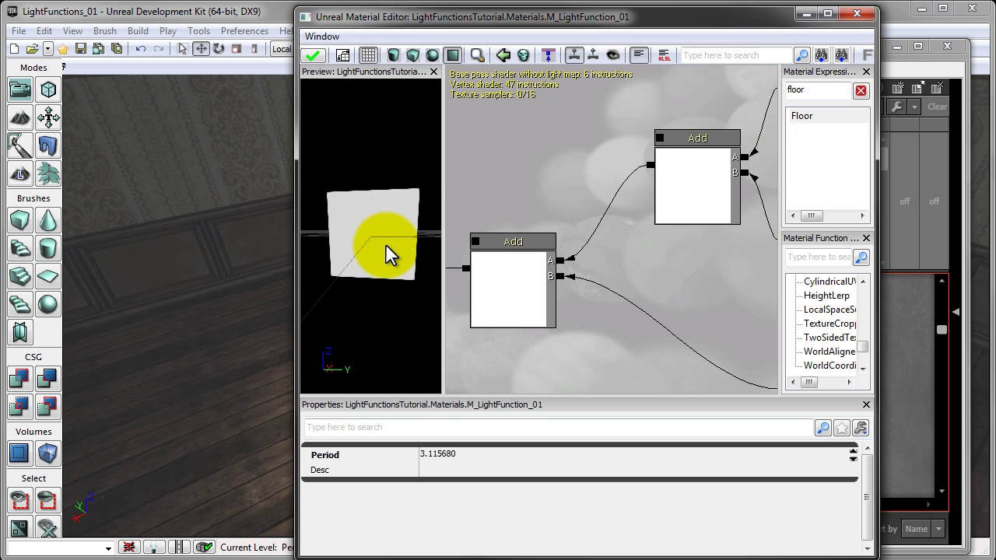
left_click_drag(386, 246, 394, 248)
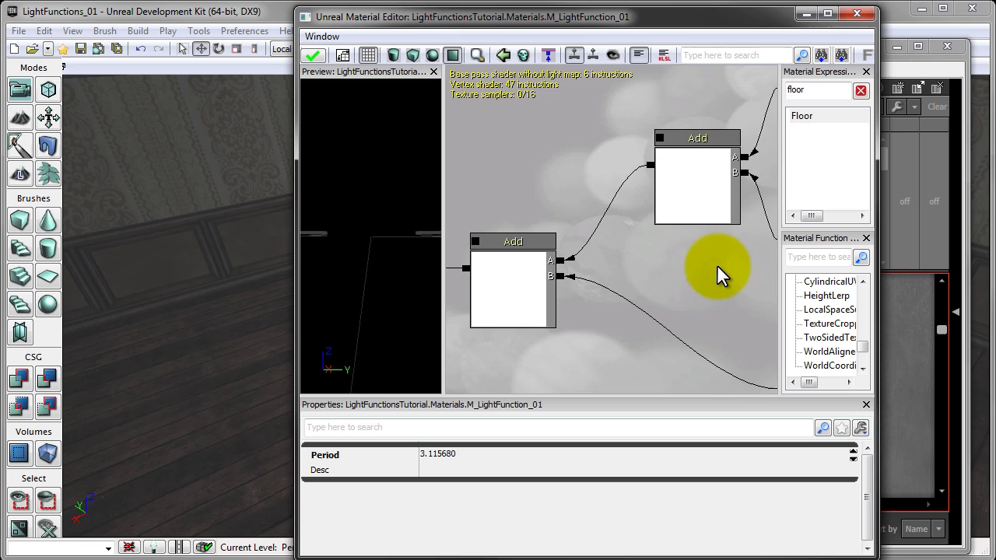
- Add a new Time node in the empty graph area below the existing network
left_click_drag(722, 269, 618, 275)
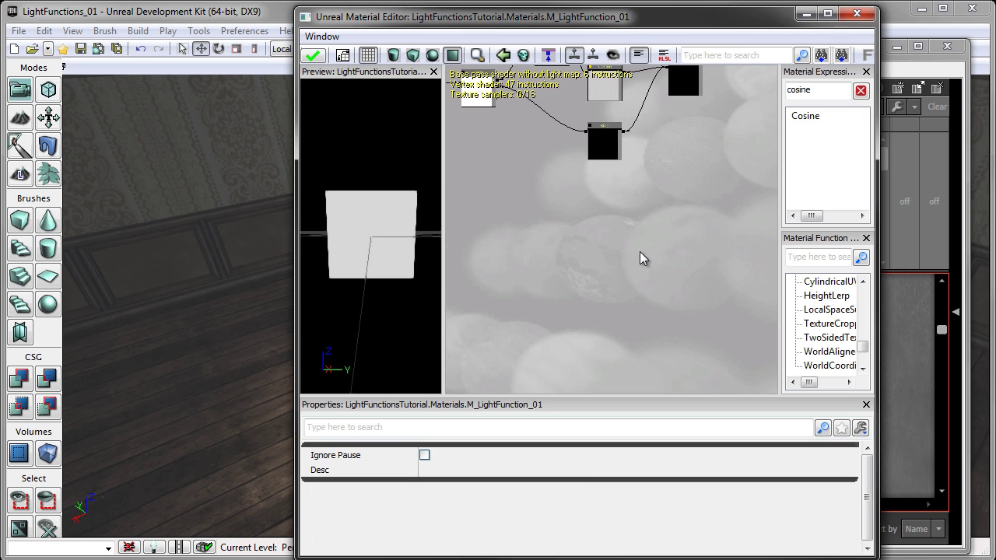
left_click_drag(640, 258, 636, 223)
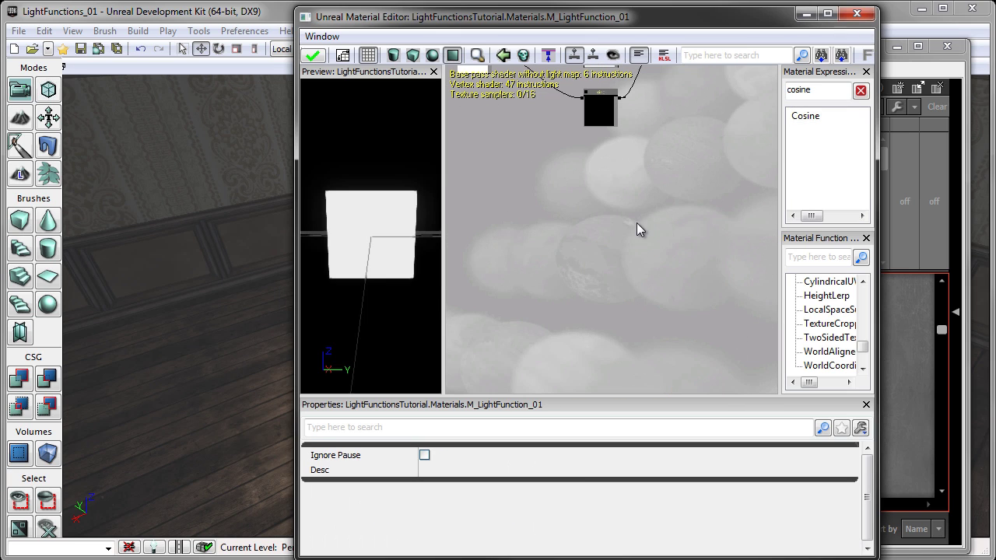
double_click(819, 93)
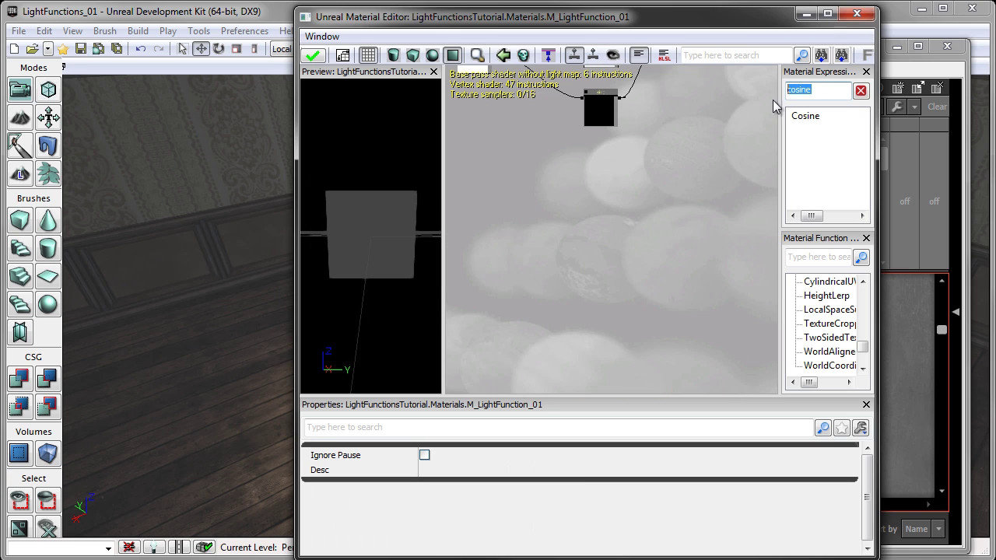
type("time")
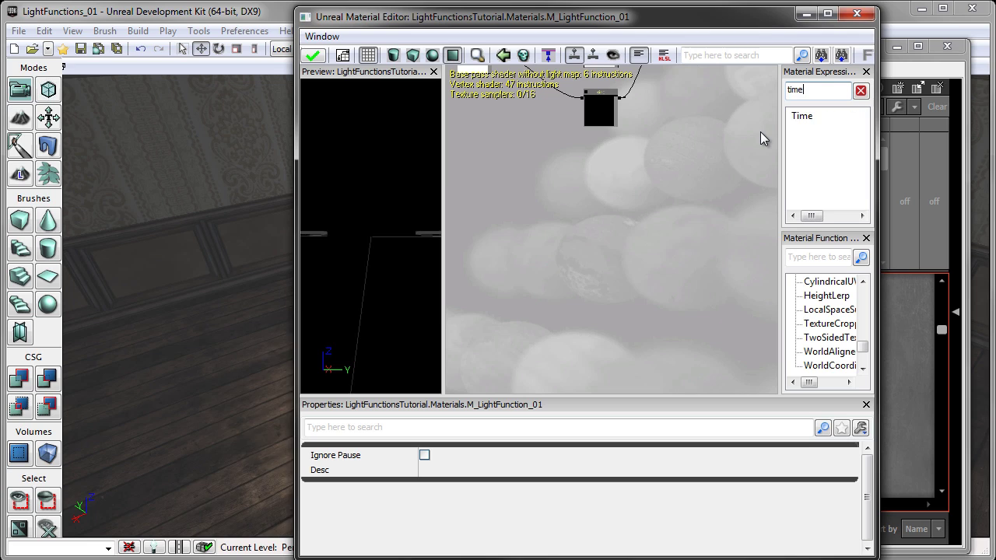
left_click_drag(816, 116, 679, 204)
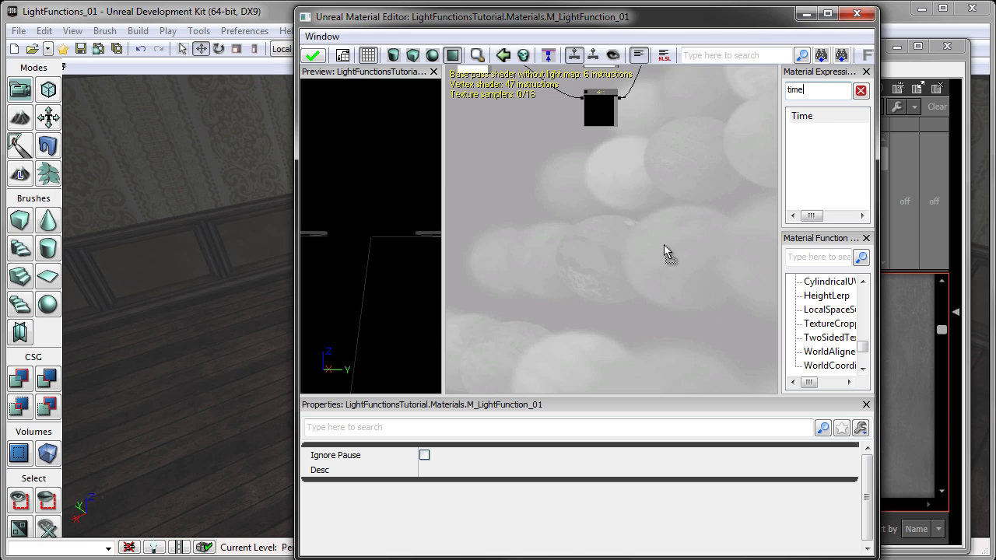
left_click_drag(664, 244, 663, 244)
scroll(689, 280, "up", 3)
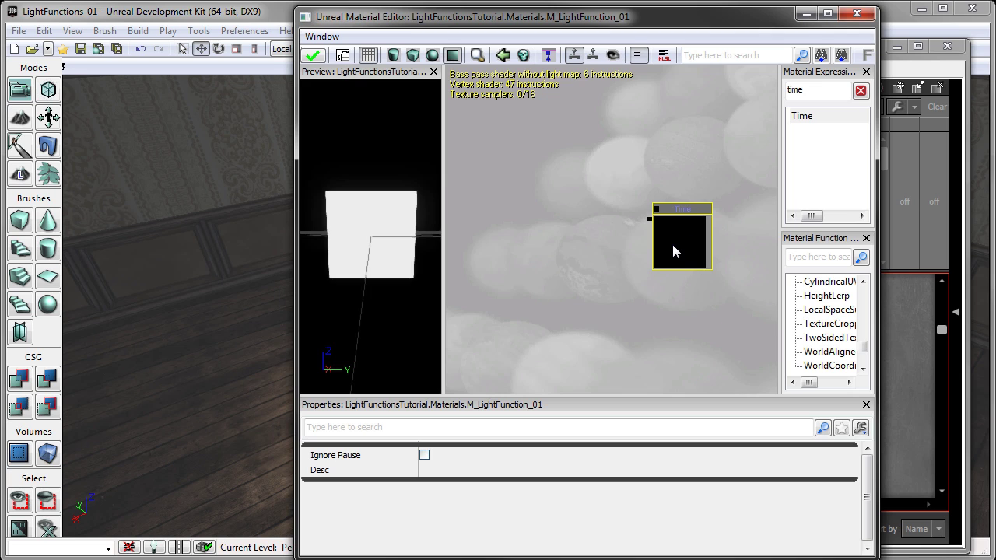
left_click_drag(680, 247, 671, 221)
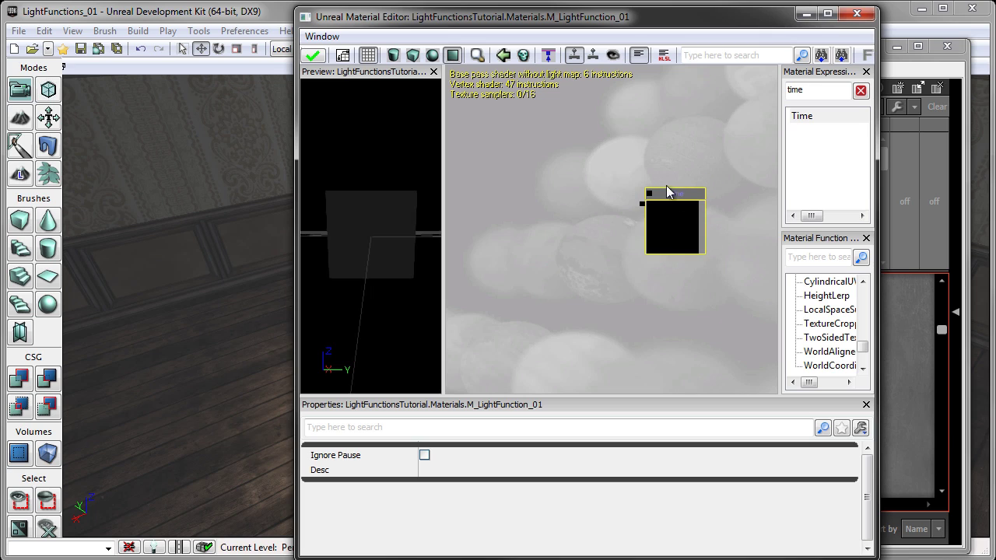
- Clear the expression search, add a Cosine node beside the new Time node and connect Time's output to its input
left_click_drag(595, 257, 634, 270)
scroll(636, 226, "down", 2)
left_click_drag(642, 199, 611, 178)
scroll(638, 179, "up", 4)
left_click(609, 180)
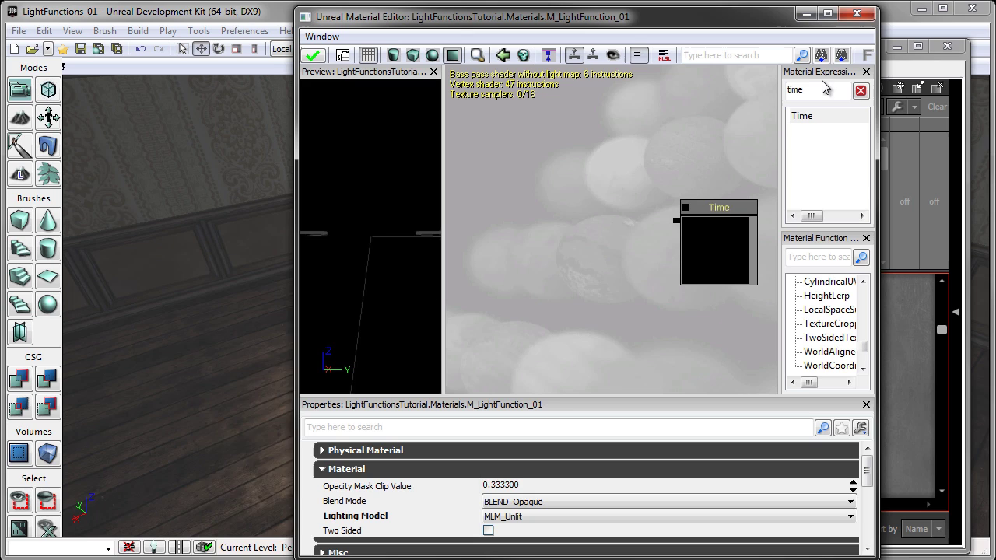
key("BackSpace")
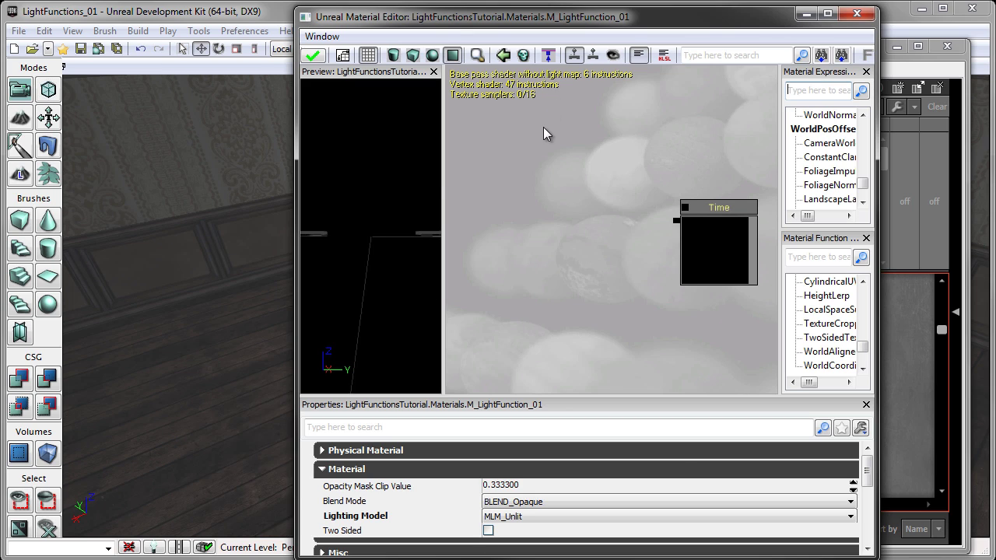
right_click(553, 150)
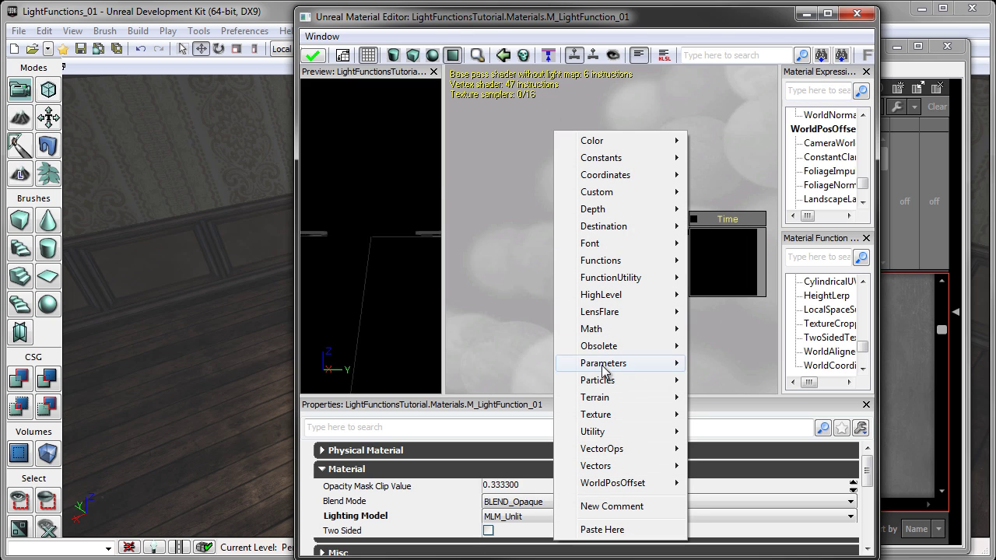
mouse_move(591, 329)
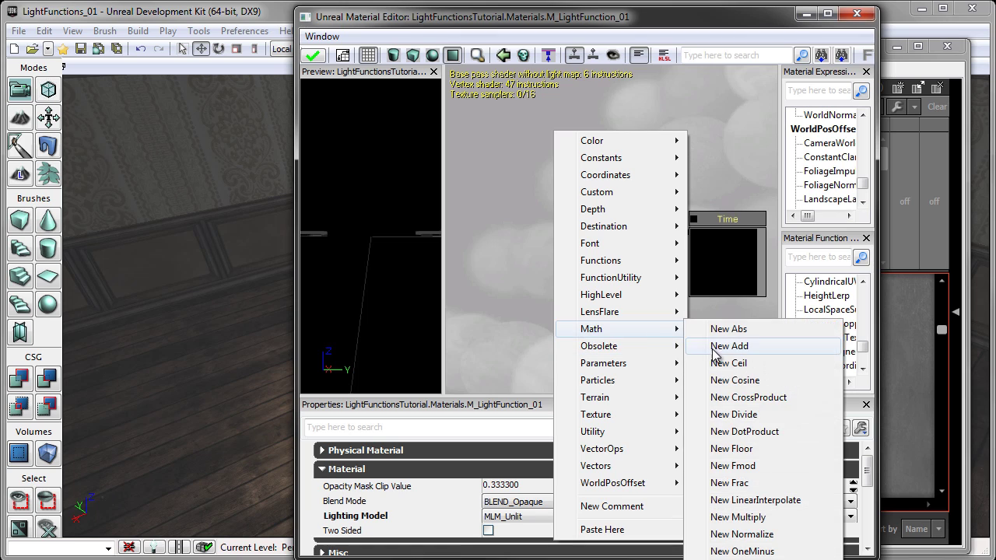
left_click(726, 381)
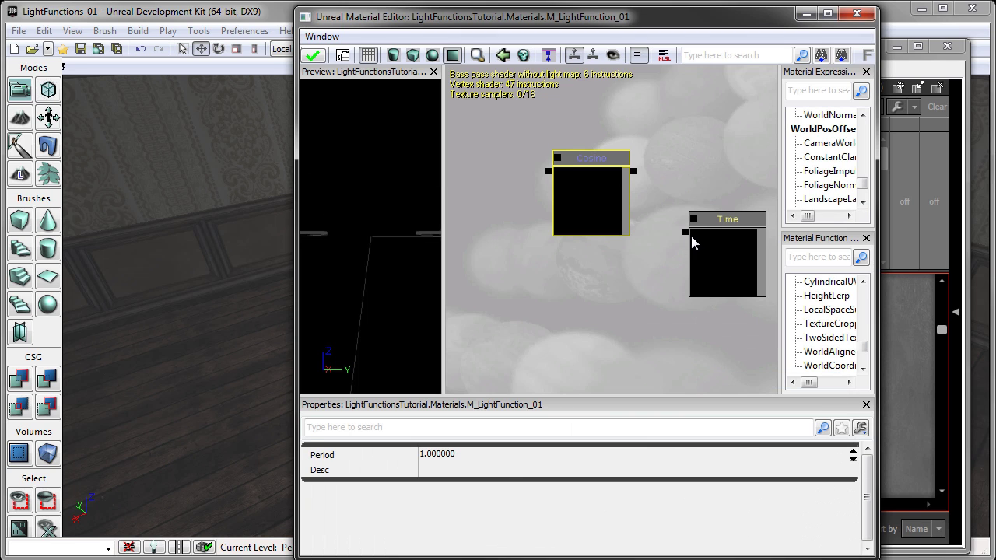
left_click_drag(685, 232, 633, 170)
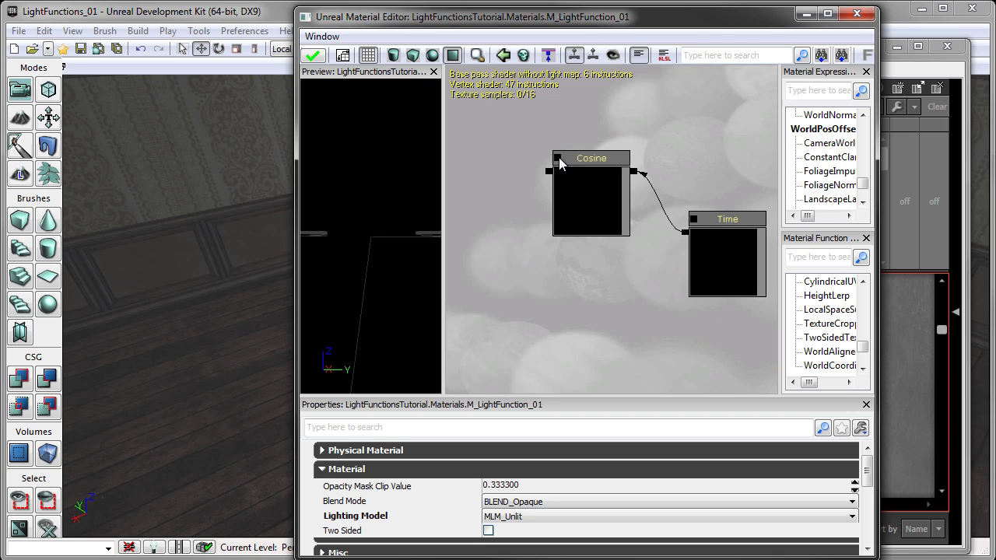
- Turn on the Cosine node's realtime preview and set its Period to 5.123456
left_click(557, 159)
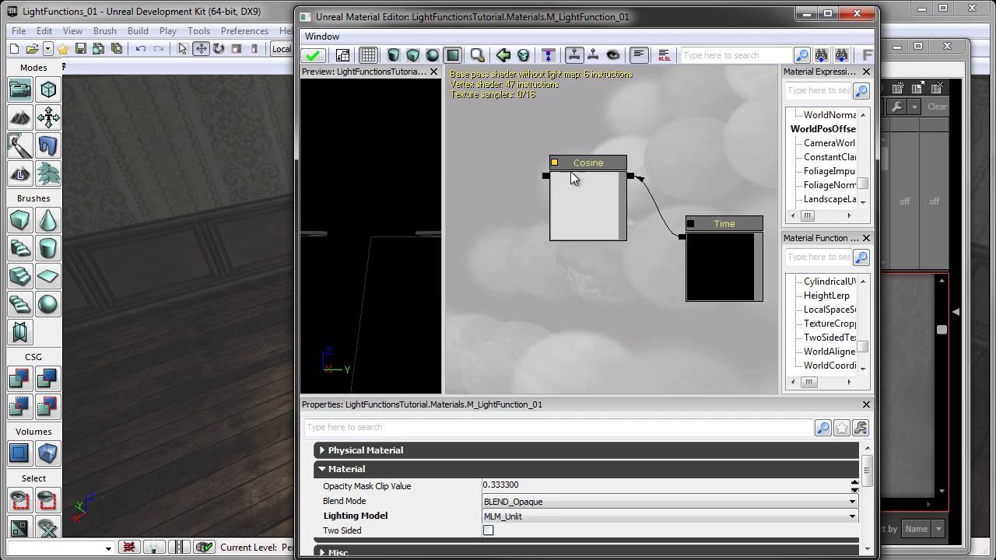
left_click(587, 216)
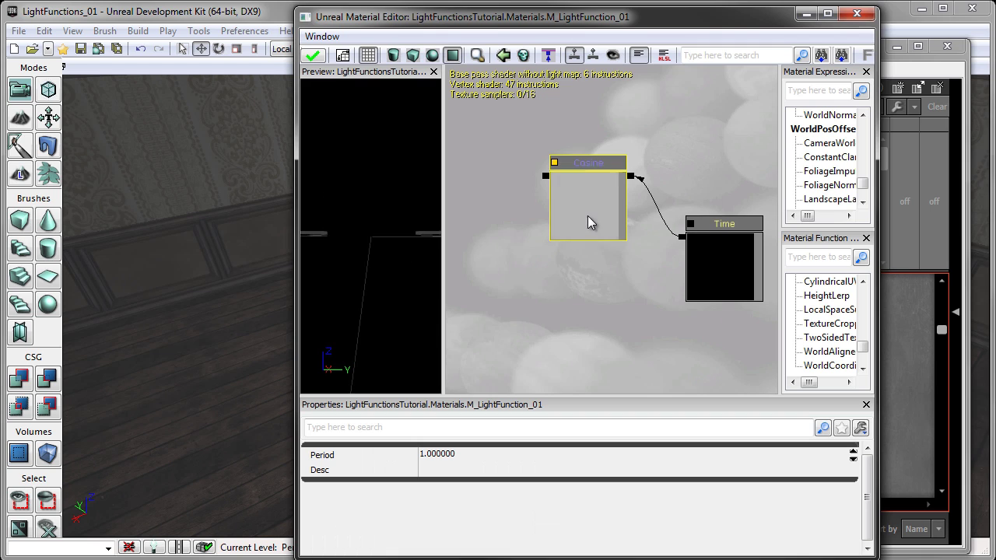
left_click(432, 460)
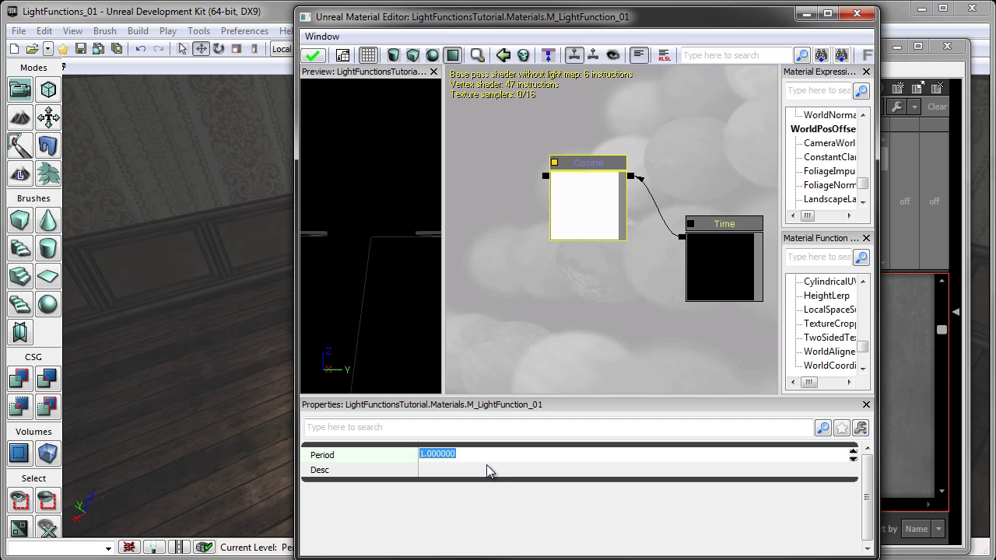
type("5.123456")
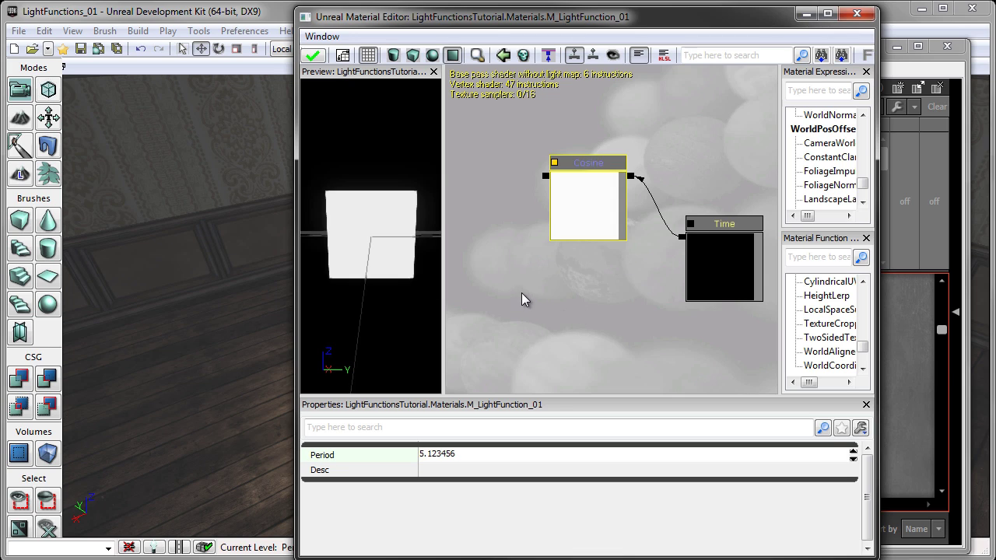
left_click_drag(597, 334, 665, 300)
left_click_drag(544, 306, 513, 295)
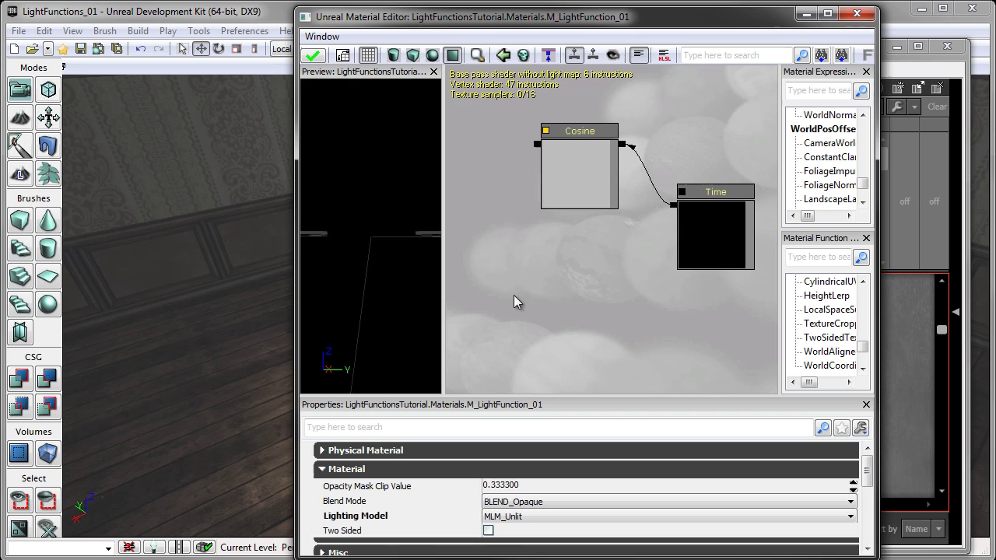
- Duplicate the Cosine node, place the copy below the original and set the copy's Period to 3.666667
left_click(588, 195)
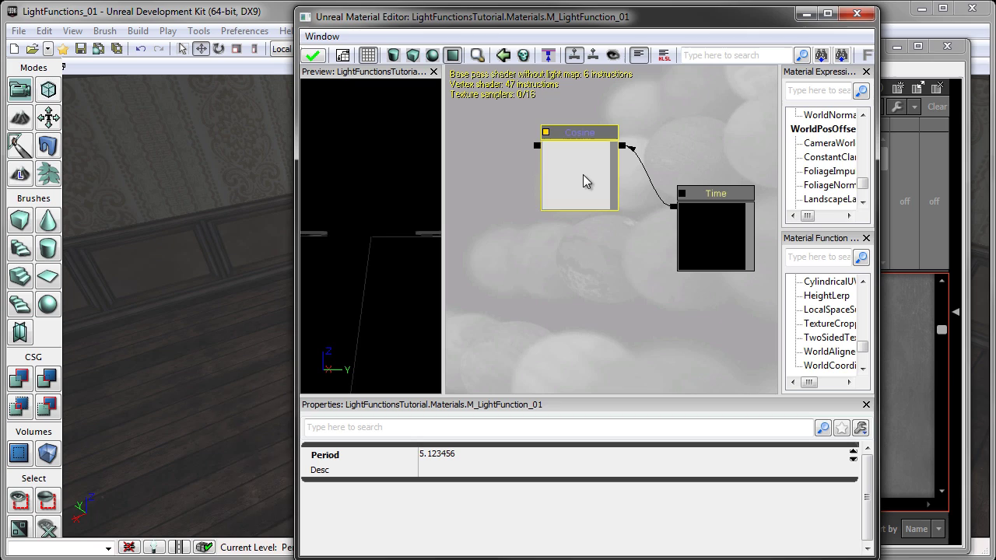
key("ctrl+w")
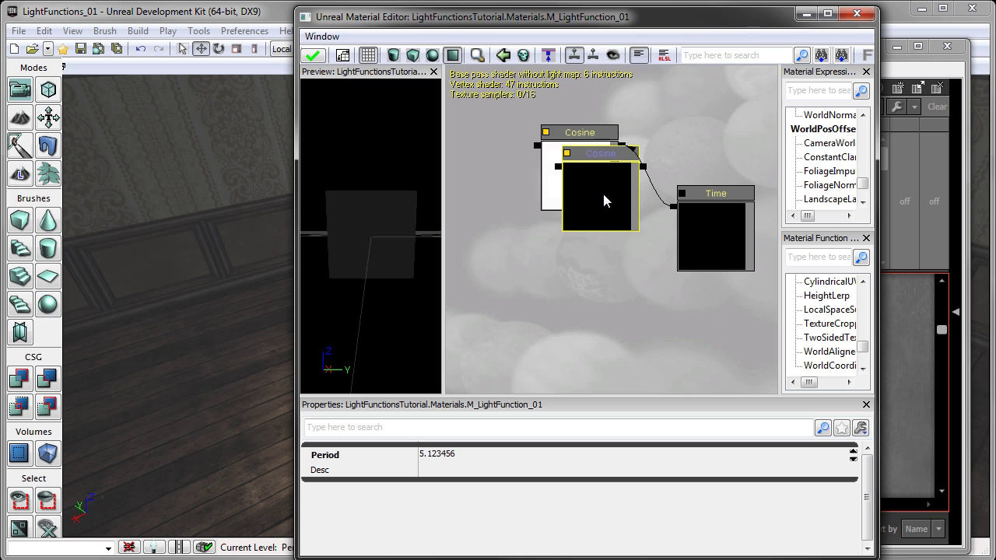
left_click_drag(602, 190, 578, 298)
left_click(457, 454)
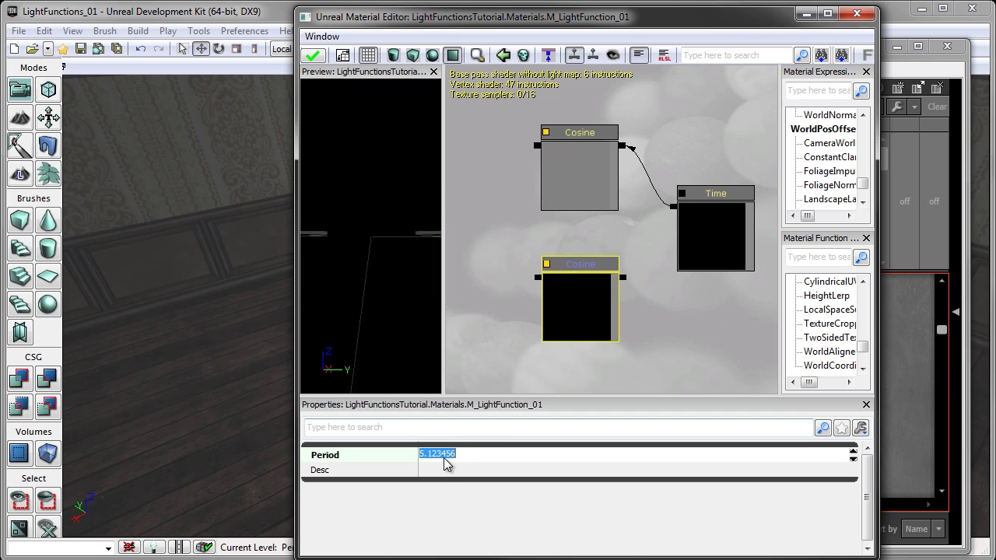
type("3.6")
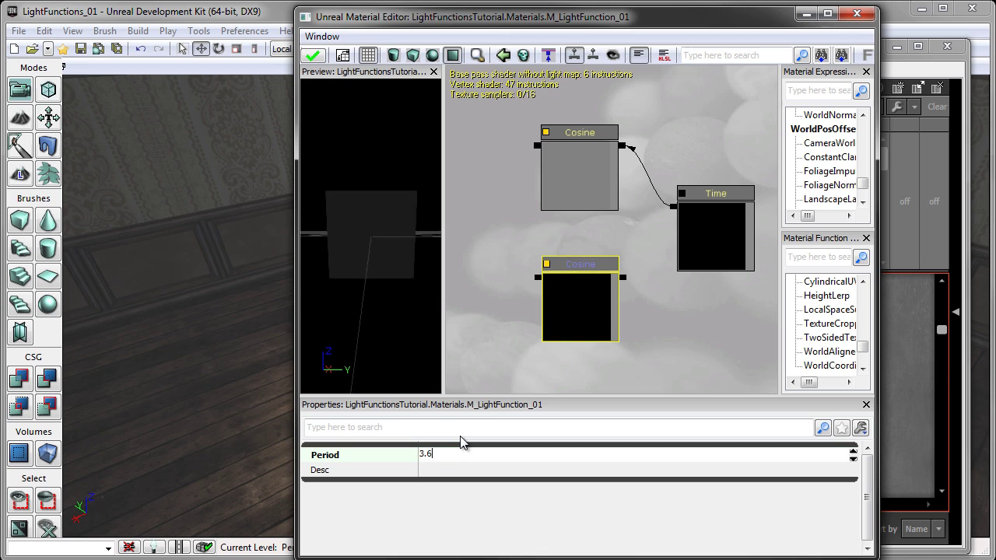
type("66667")
key("Return")
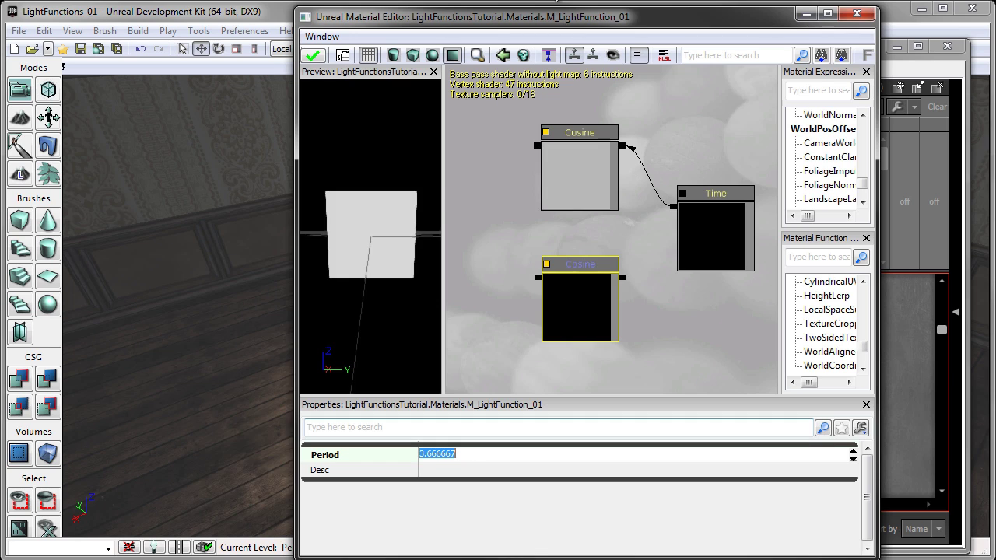
- Connect the Time node's output to the lower Cosine node and create an Add node left of the two Cosine nodes
left_click_drag(672, 207, 622, 277)
left_click_drag(515, 241, 593, 238)
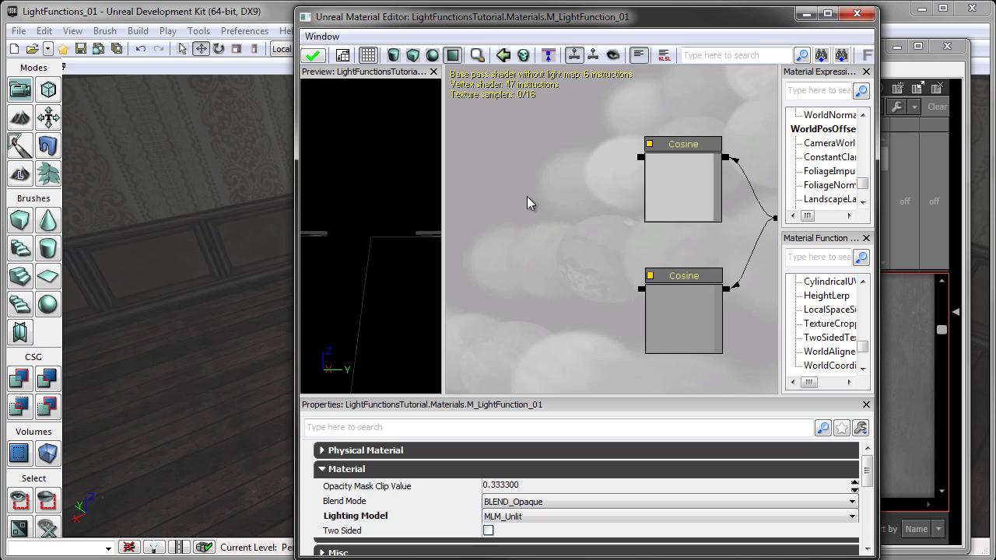
left_click(542, 243)
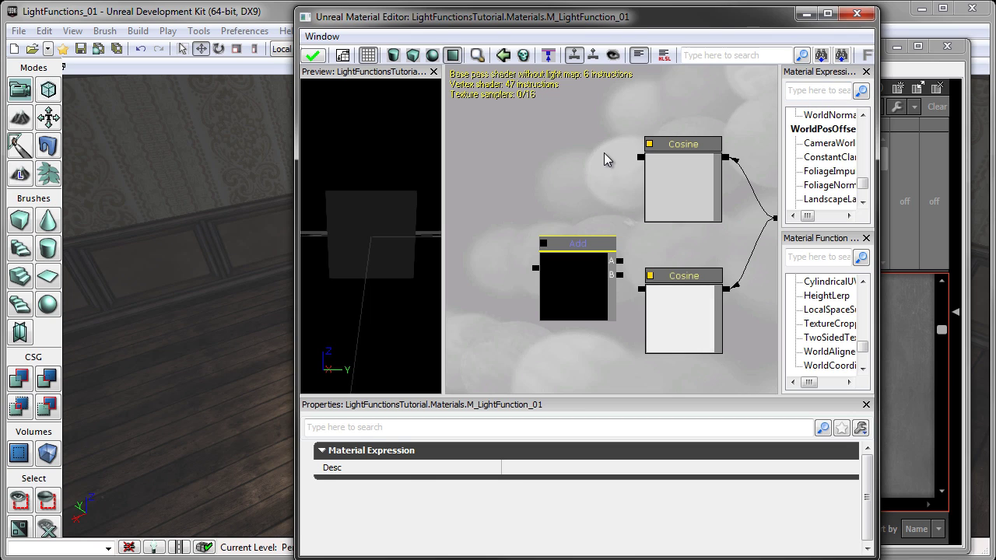
left_click(564, 145)
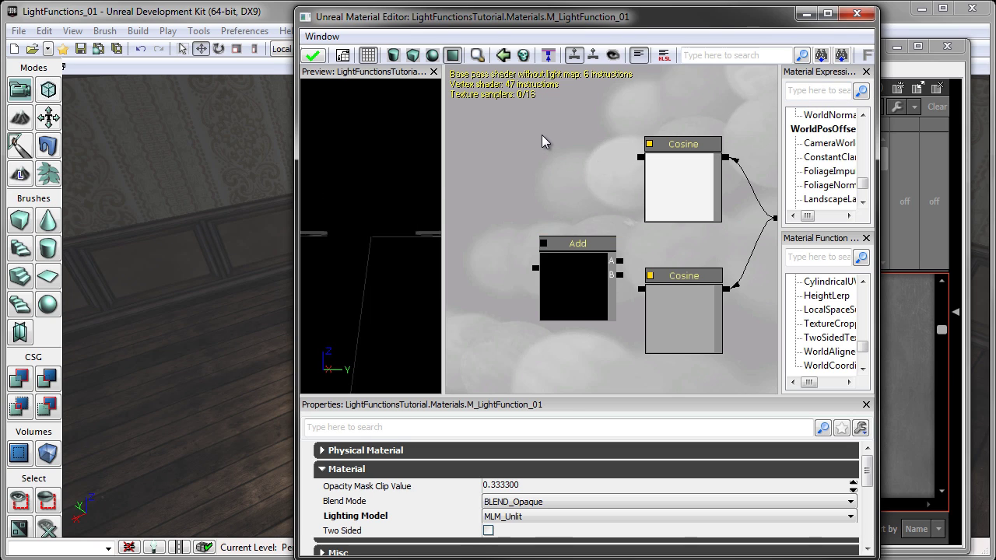
right_click(543, 136)
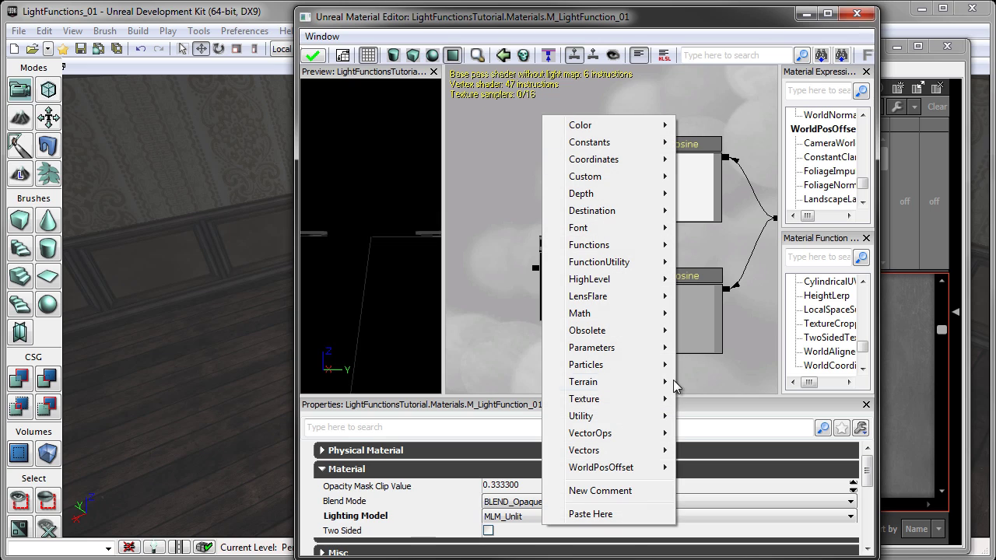
mouse_move(610, 420)
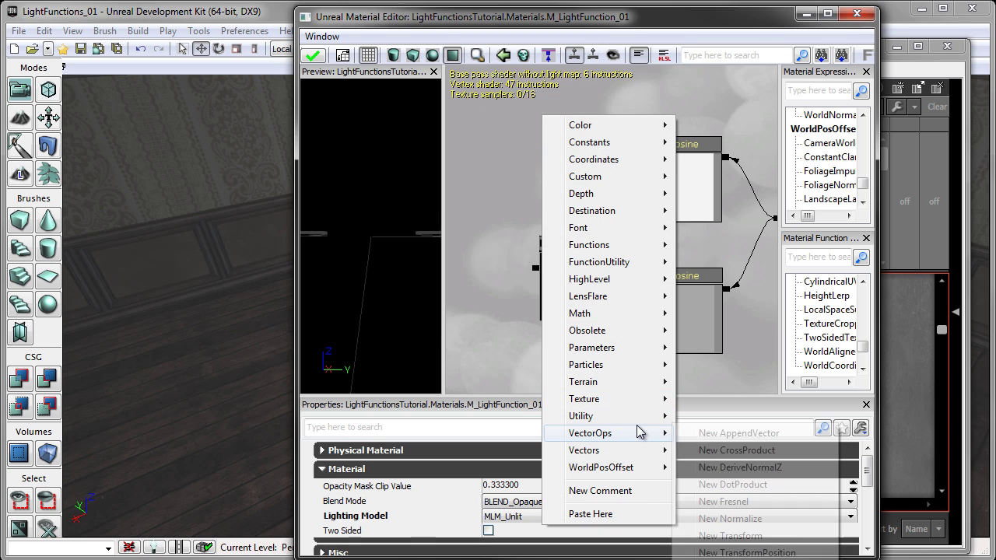
mouse_move(589, 317)
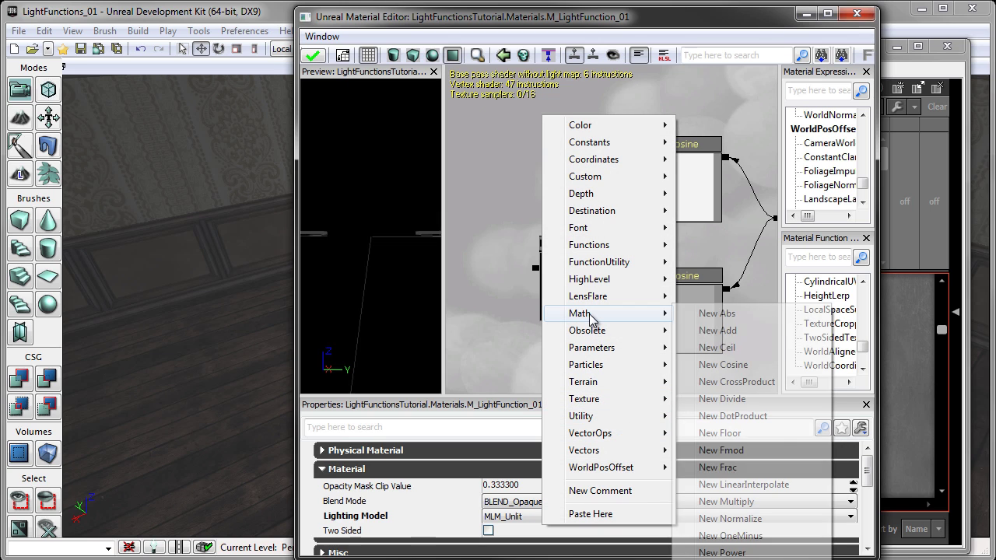
left_click(717, 329)
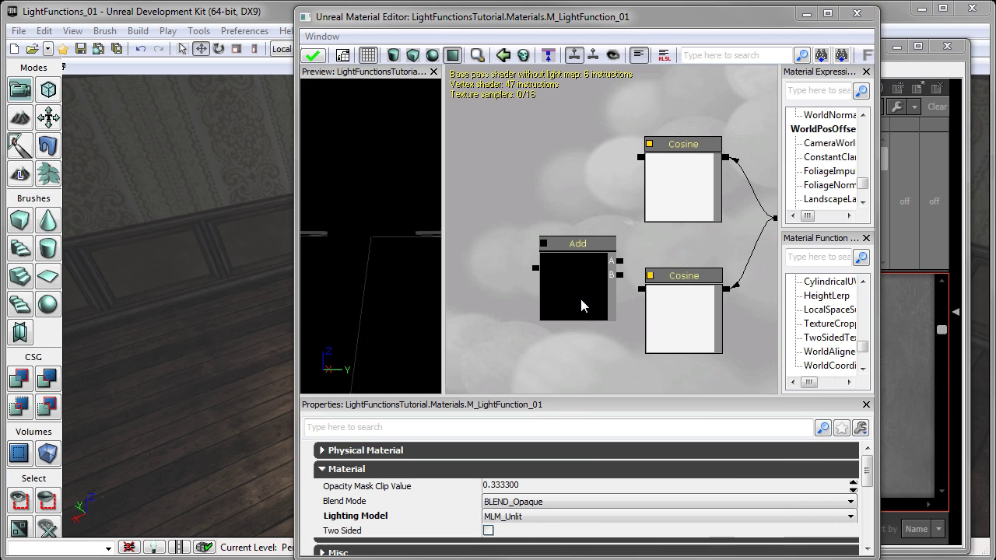
- Reposition the Add node between the two Cosine nodes and connect the upper Cosine to input A and the lower one to B
left_click_drag(581, 289, 532, 246)
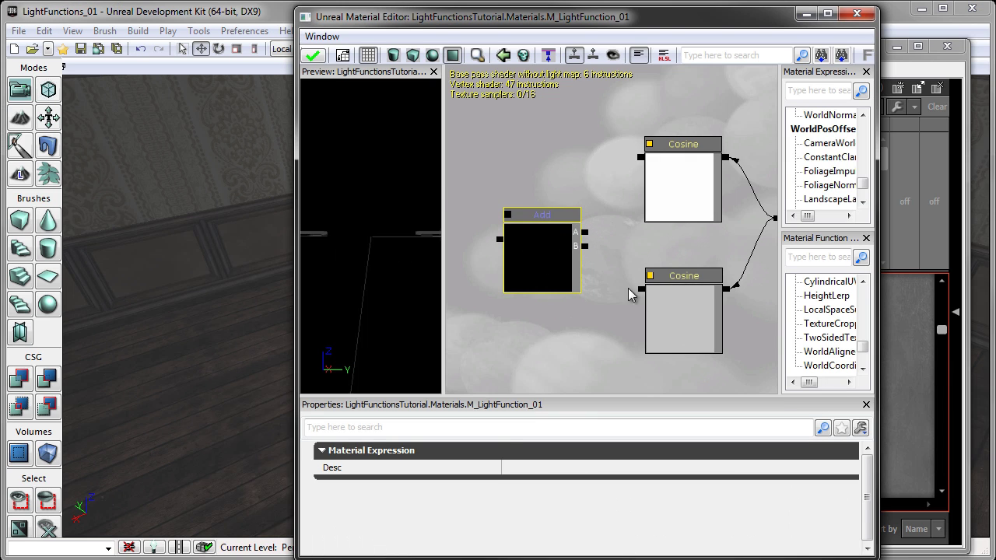
left_click_drag(640, 289, 588, 247)
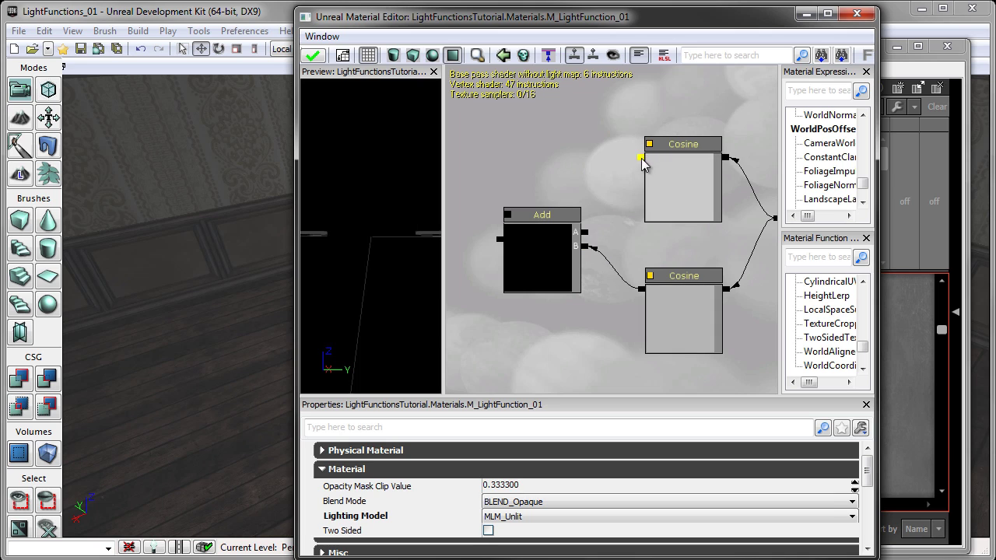
left_click_drag(640, 157, 584, 231)
- Examine the second Add node in the original network and inspect the Period of the Sine node feeding it
left_click_drag(587, 170, 571, 219)
scroll(584, 206, "down", 4)
left_click_drag(607, 189, 599, 314)
scroll(565, 227, "up", 3)
left_click_drag(562, 201, 592, 364)
left_click(546, 185)
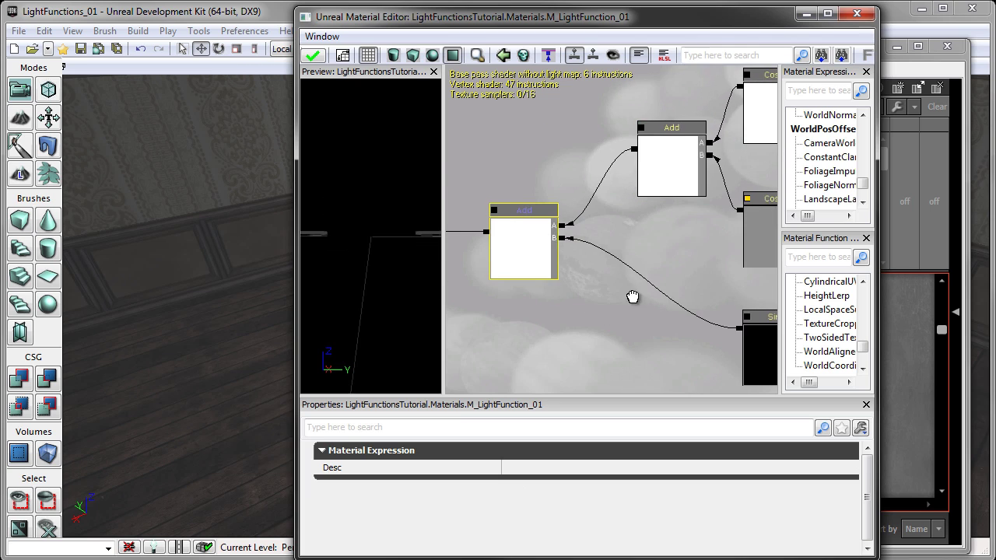
left_click_drag(632, 297, 552, 227)
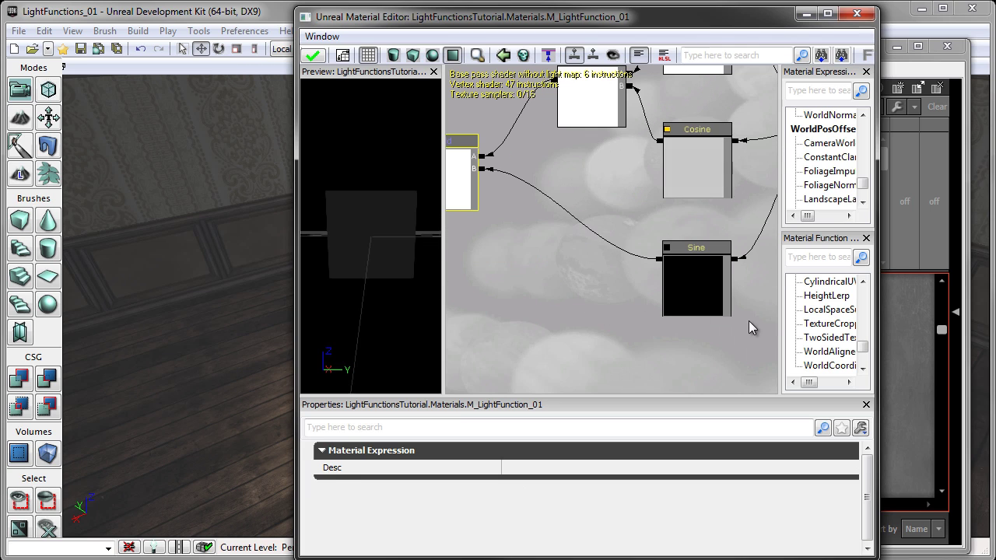
left_click(712, 303)
left_click_drag(667, 394, 664, 284)
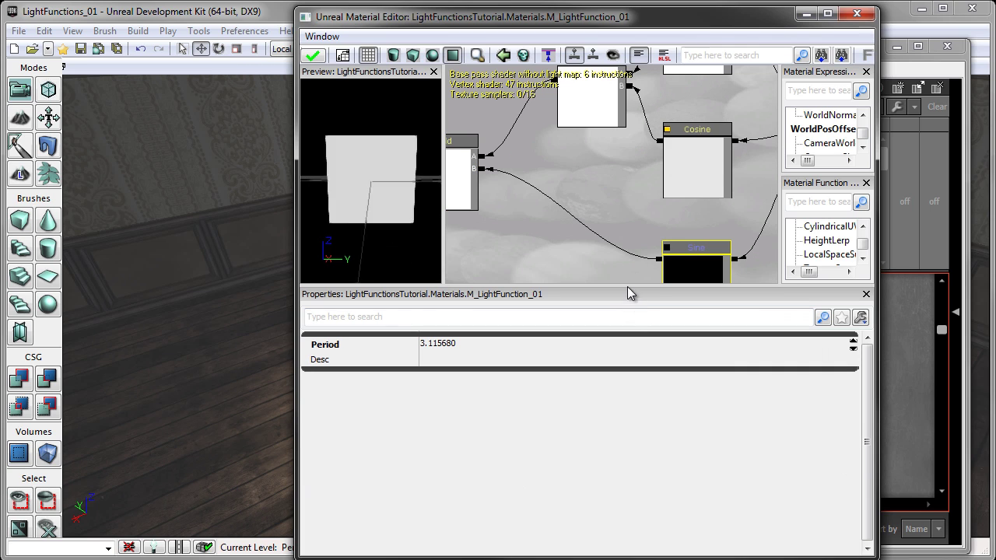
left_click_drag(632, 387, 632, 400)
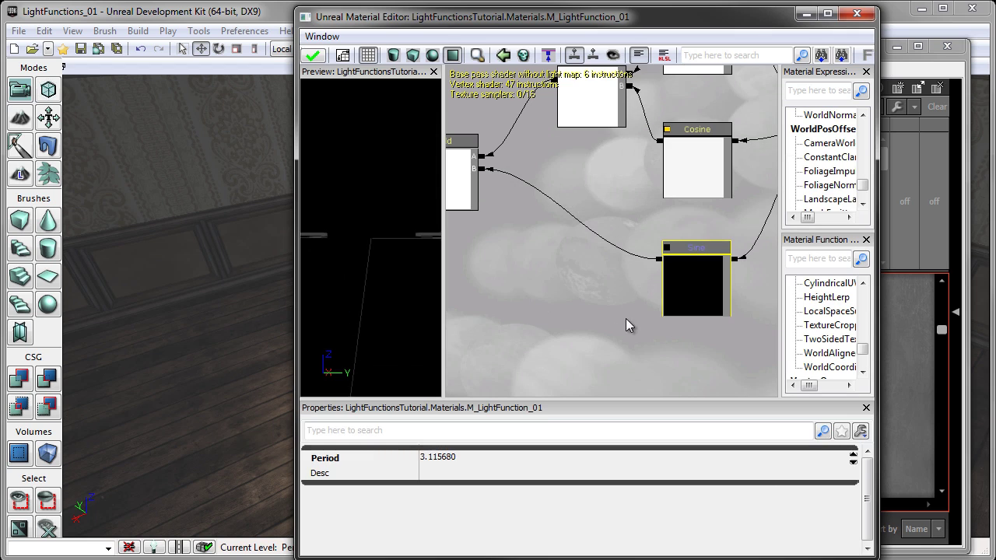
- Duplicate the new network's Add node, place the copy to its lower left and connect the first Add's output to the copy's input A
left_click_drag(625, 324, 623, 221)
left_click_drag(602, 389, 621, 115)
left_click(615, 178)
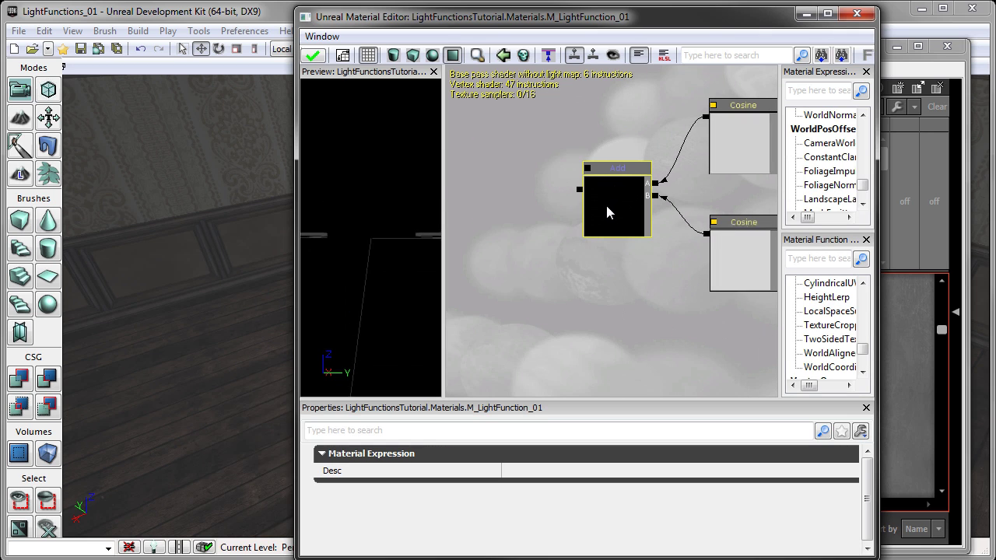
key("ctrl+w")
left_click_drag(633, 229, 505, 289)
left_click_drag(575, 198, 535, 279)
left_click_drag(633, 331, 609, 285)
- Add a Sine node below the Cosine nodes and connect its output to input B of the second Add node
scroll(577, 269, "down", 1)
right_click(610, 291)
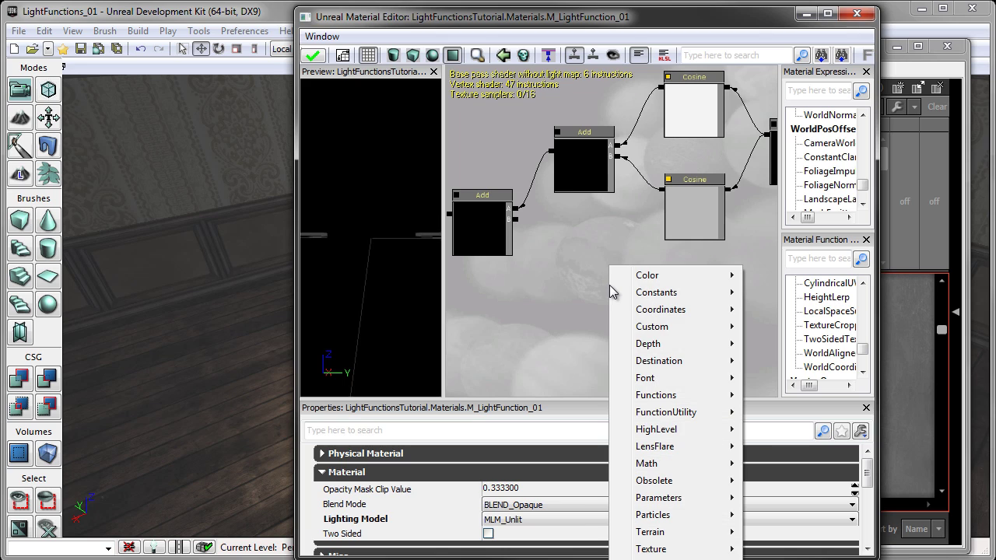
mouse_move(615, 293)
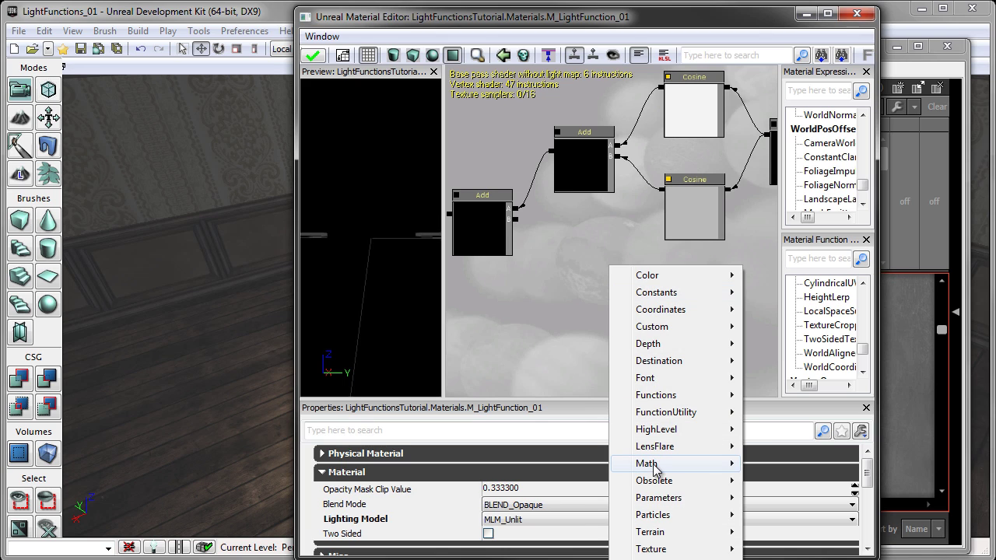
mouse_move(653, 465)
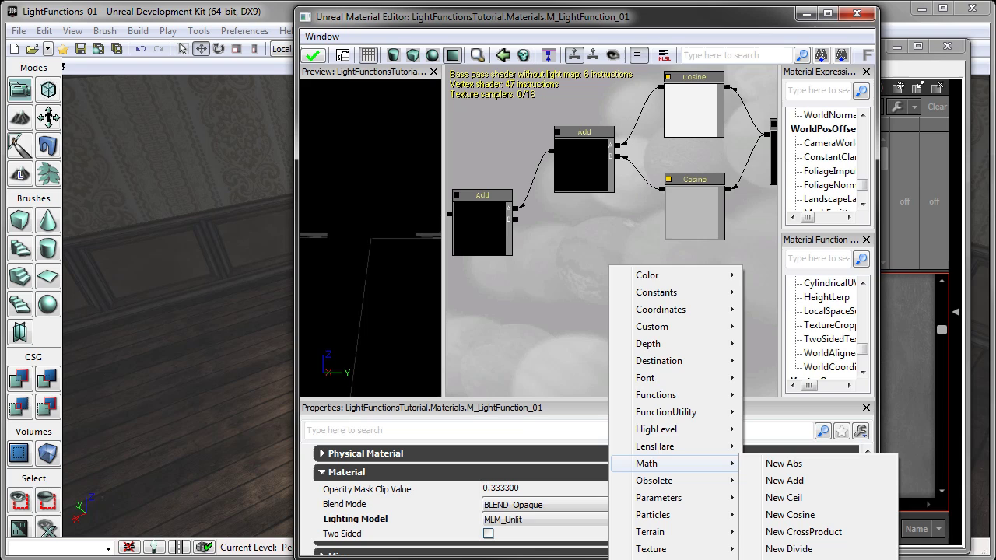
left_click(781, 559)
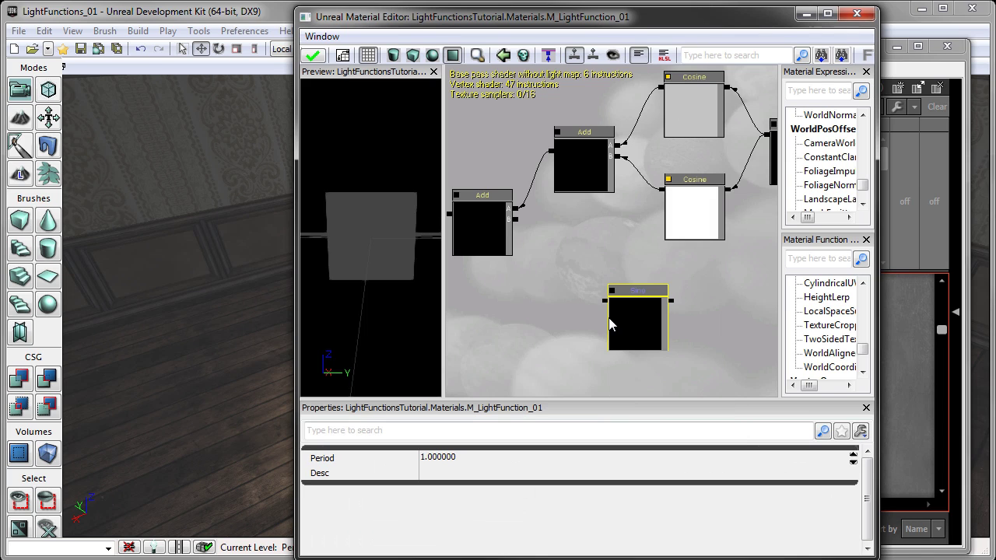
mouse_move(605, 300)
left_mouse_down()
mouse_move(514, 220)
mouse_move(596, 306)
mouse_move(604, 301)
left_mouse_up()
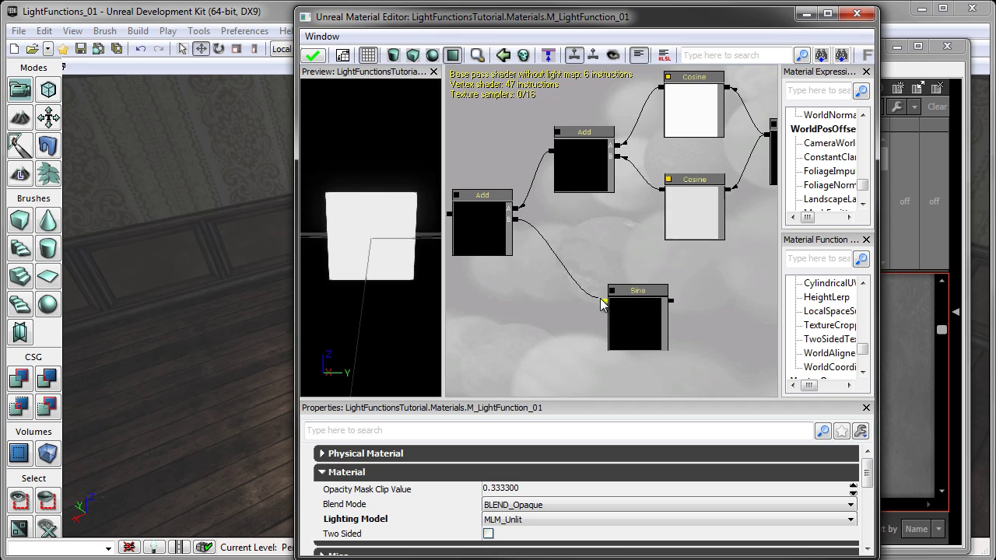
- Set the new Sine node's Period to 1.575758
left_click(641, 319)
left_click(455, 456)
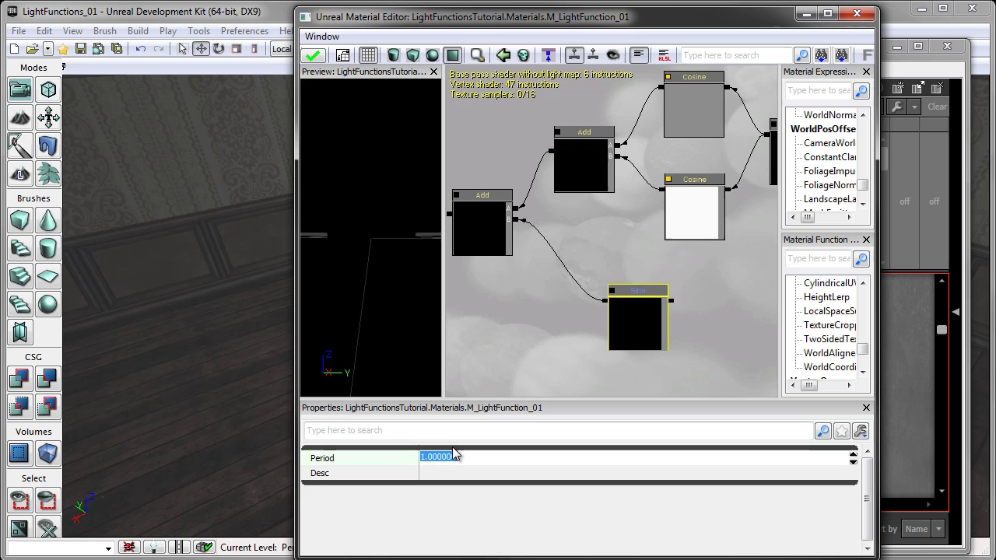
type("1.5")
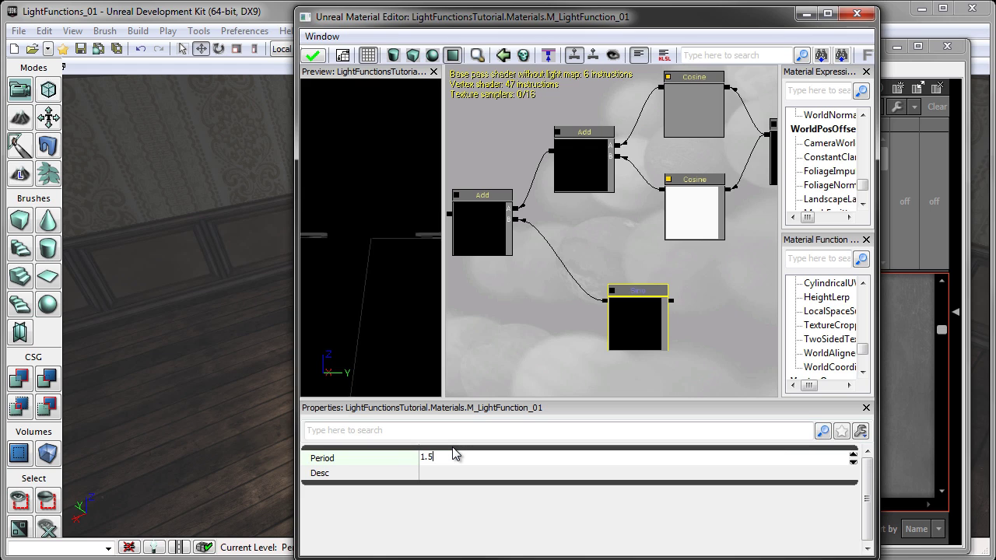
type("7575757")
key("Return")
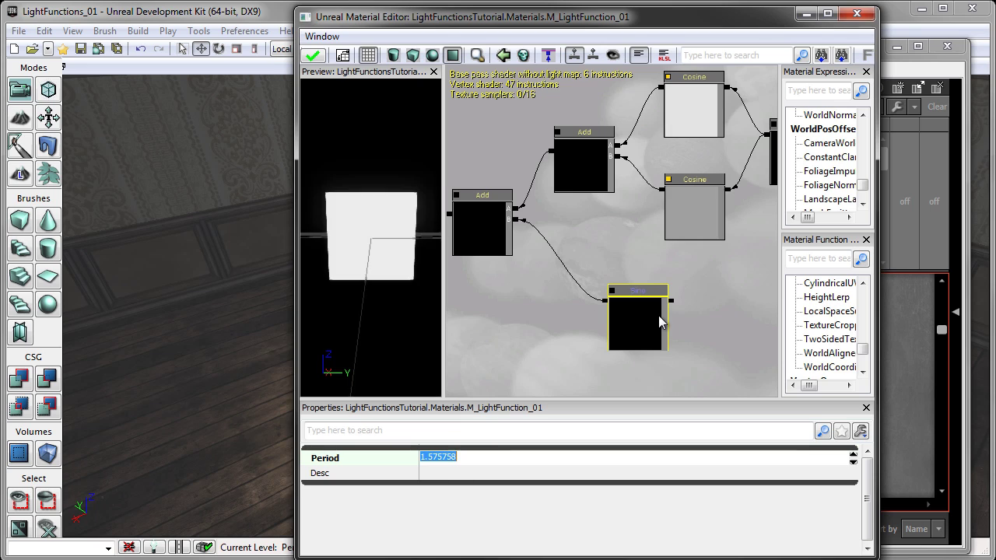
- Turn on the realtime preview of the second Add node in the new network and compare it with the original
left_click_drag(638, 322, 582, 326)
left_click_drag(595, 250, 751, 259)
left_click_drag(629, 319, 587, 332)
scroll(589, 327, "down", 3)
left_click_drag(608, 159, 600, 266)
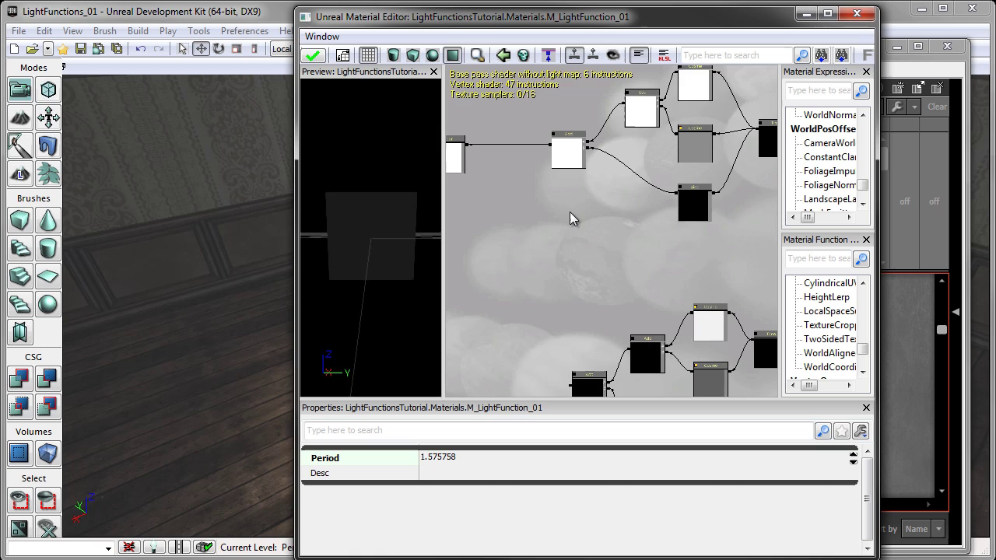
scroll(570, 218, "up", 3)
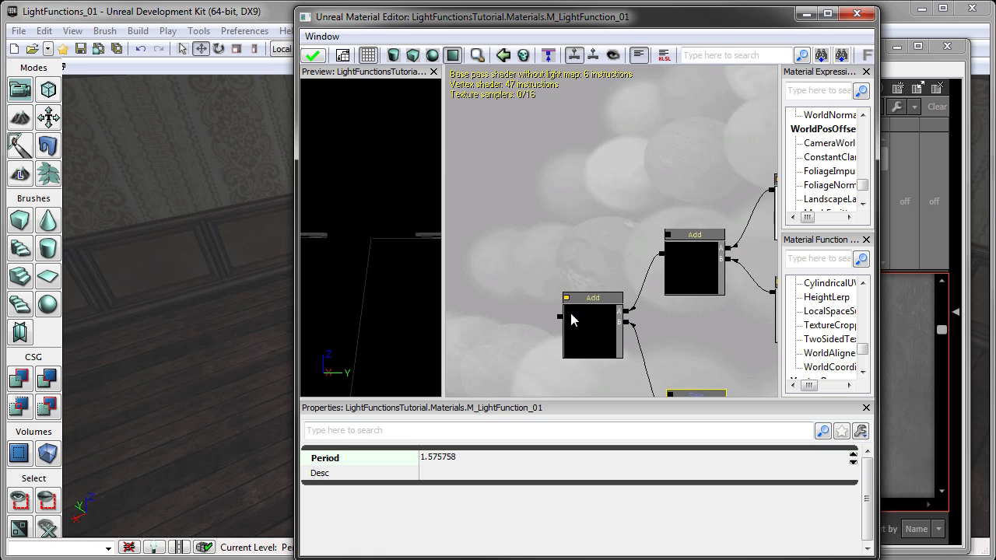
left_click_drag(600, 350, 600, 262)
scroll(595, 262, "up", 3)
left_click(593, 262)
left_click_drag(554, 292, 627, 292)
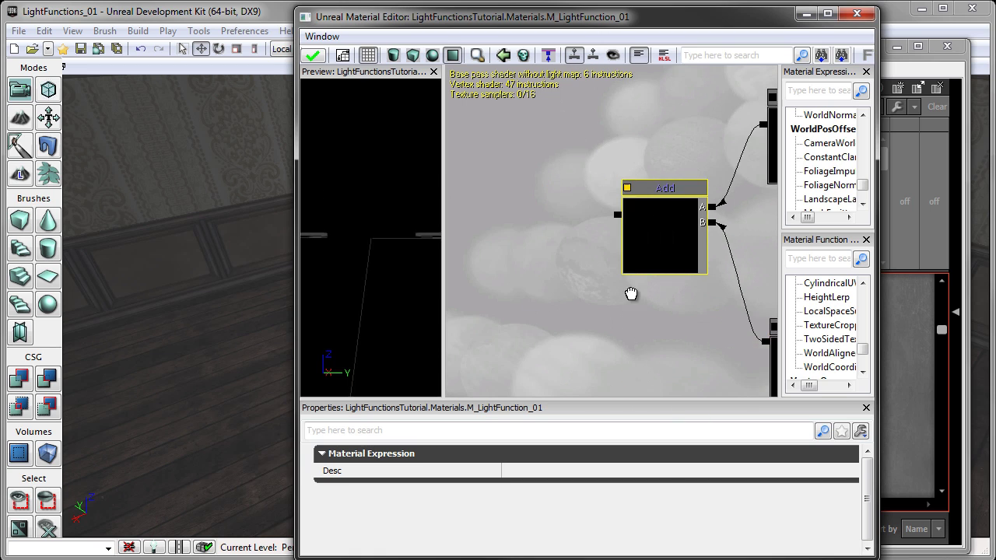
scroll(619, 269, "down", 3)
left_click_drag(600, 262, 561, 255)
- Select all nodes of the new network and move them up together beside the original network, closer to the material node
left_click(699, 333)
left_click_drag(573, 301, 666, 332)
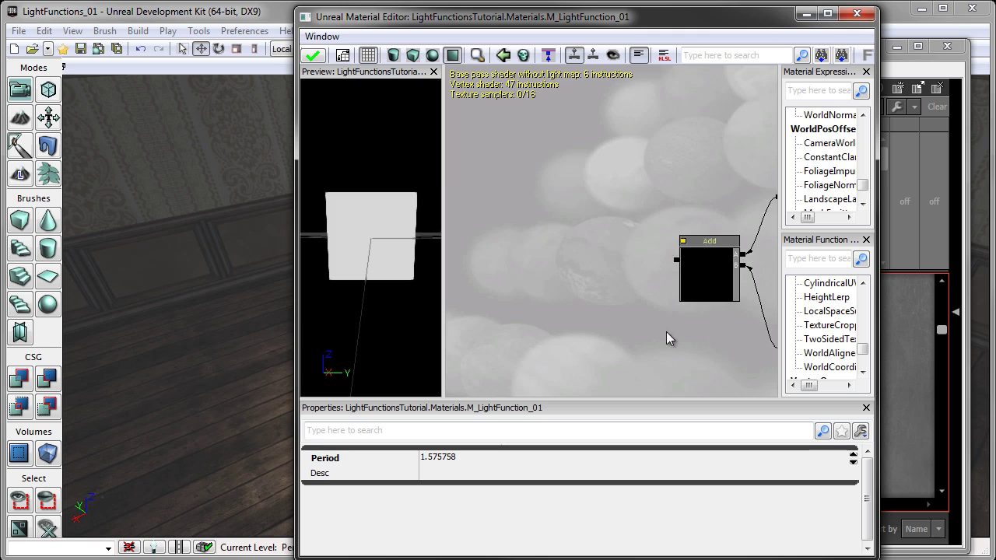
scroll(666, 331, "down", 5)
left_click_drag(630, 299, 696, 308)
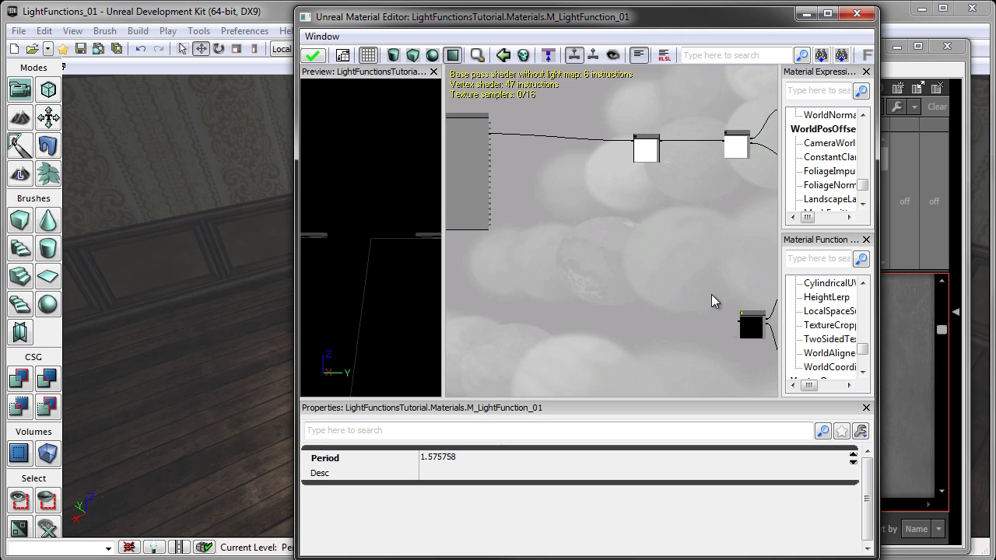
left_click_drag(596, 283, 508, 214)
left_click_drag(689, 286, 707, 366, "ctrl+alt")
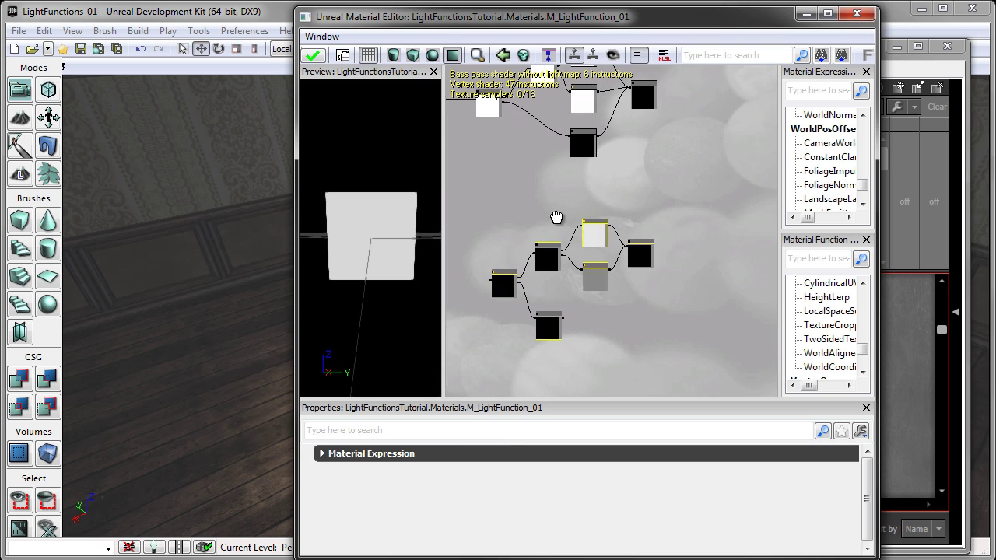
left_click_drag(557, 218, 700, 234)
left_click_drag(684, 310, 482, 119, "ctrl")
left_click_drag(488, 176, 517, 223)
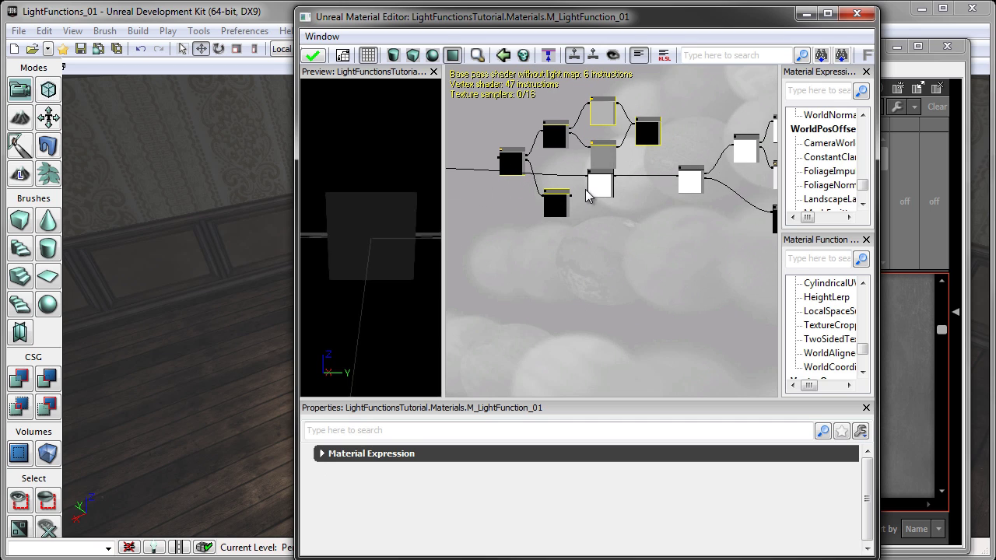
- Delete the original network's nodes, including the Floor node that fed the material
left_click(592, 192)
left_click_drag(645, 246, 541, 252)
left_click_drag(583, 110, 753, 256, "ctrl+alt")
key("Delete")
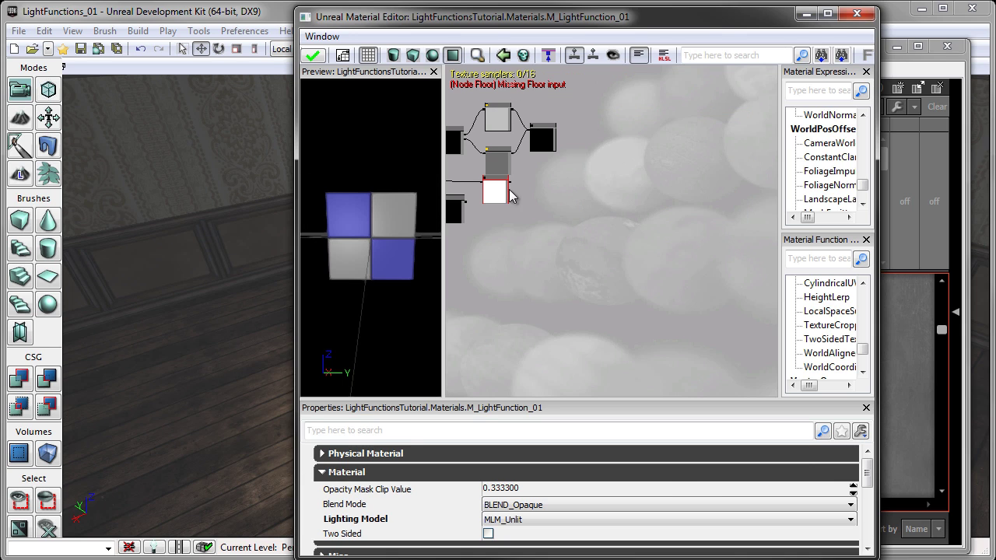
left_click(501, 193)
key("Delete")
- Connect the second Add node's output to the material's Emissive input
scroll(622, 276, "up", 3)
left_click_drag(533, 249, 657, 256)
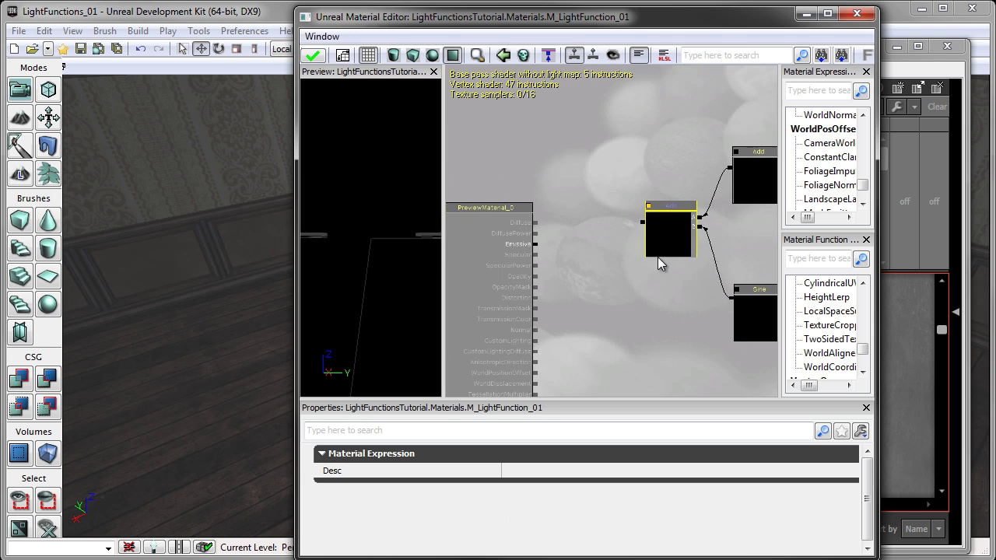
scroll(625, 234, "up", 2)
left_click_drag(646, 208, 570, 223)
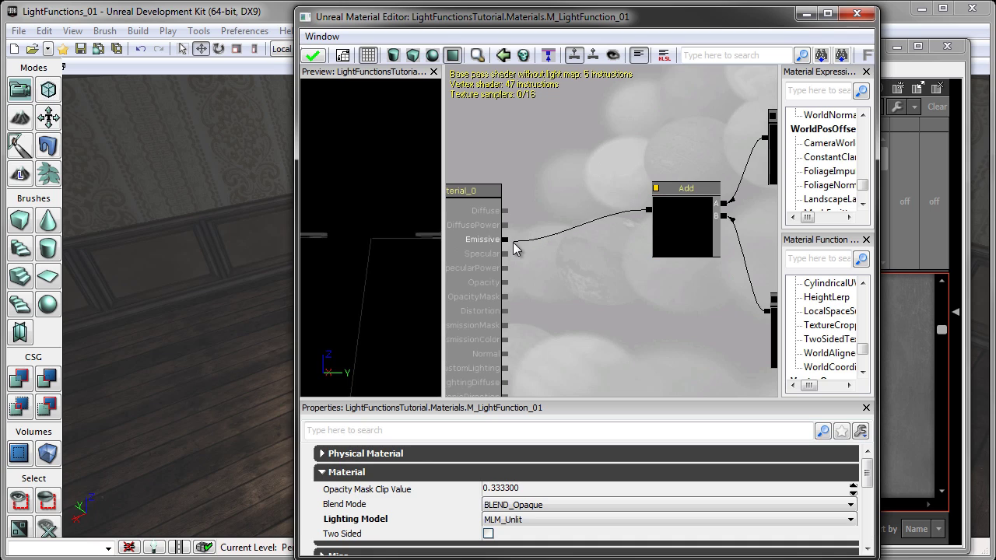
left_click_drag(507, 248, 505, 243)
- Connect the Time node's output to the Sine node's input and check the flicker in the material preview
left_click_drag(614, 311, 509, 256)
left_click(693, 303)
left_click_drag(734, 269, 611, 352)
left_click(502, 342)
left_click_drag(529, 322, 651, 327)
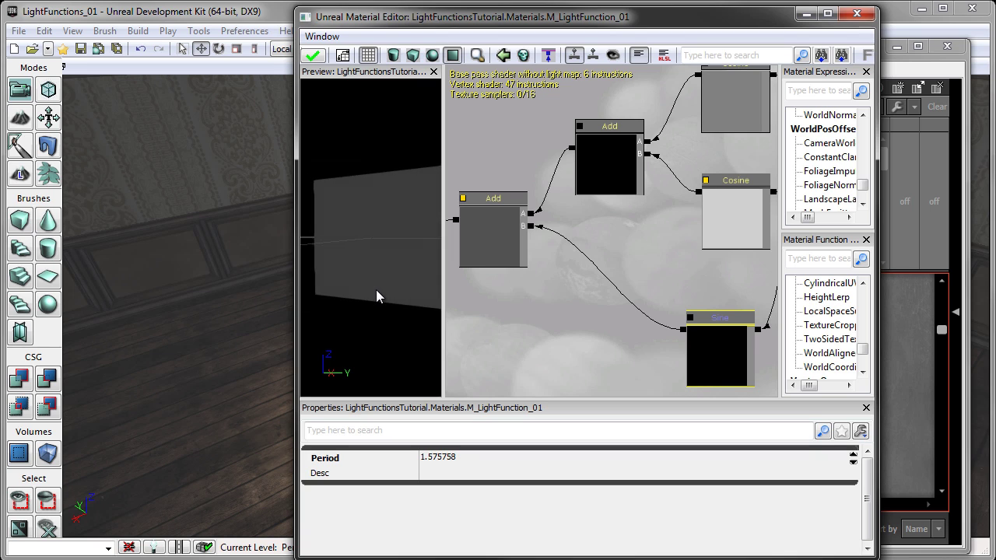
left_click_drag(497, 317, 704, 280)
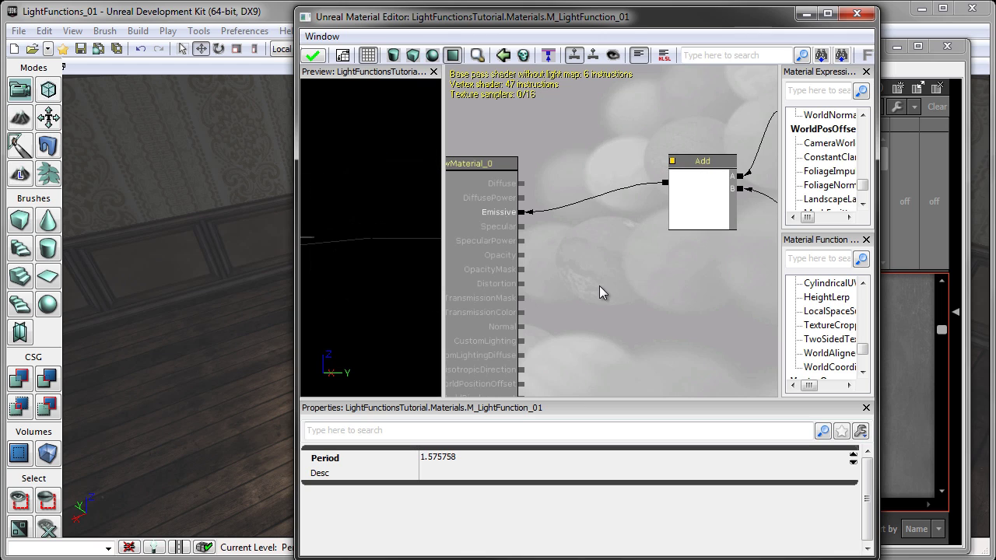
- Add a Floor node and place it between the material node and the second Add node
left_click_drag(599, 291, 527, 300)
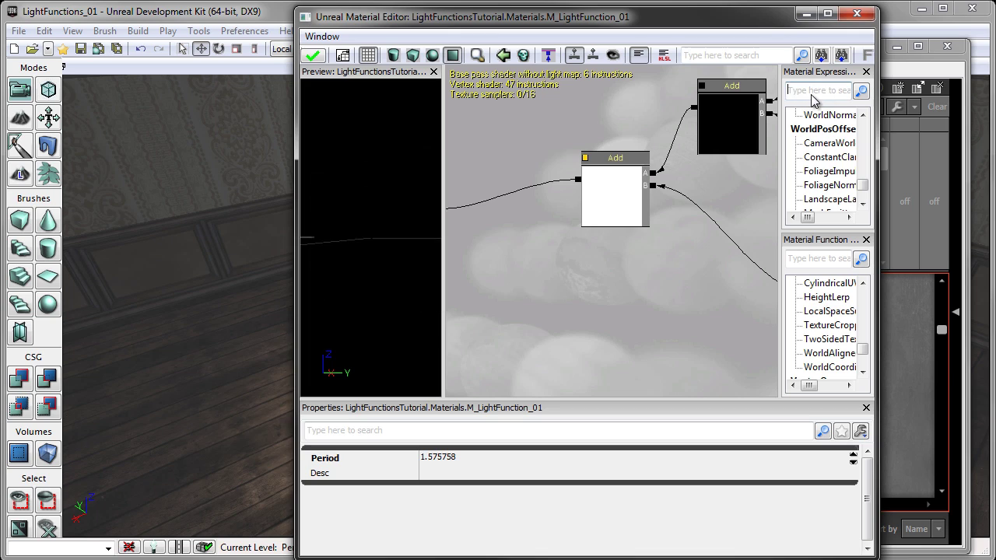
type("floor")
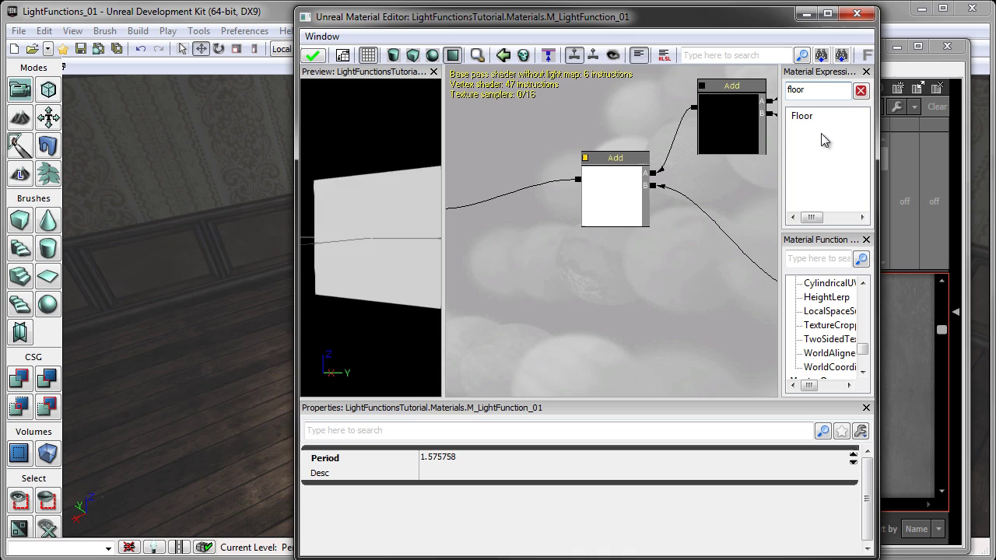
left_click_drag(825, 129, 653, 186)
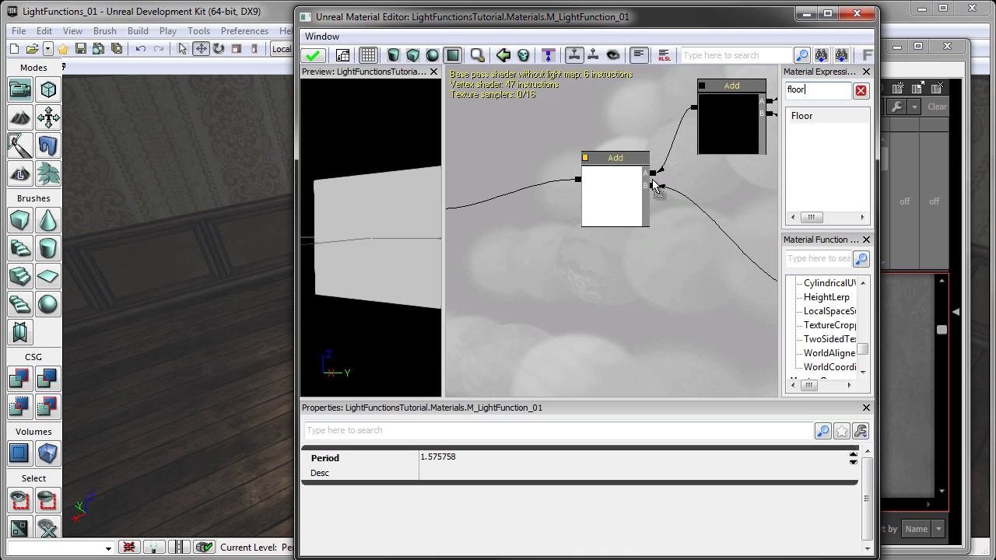
left_click_drag(524, 259, 524, 260)
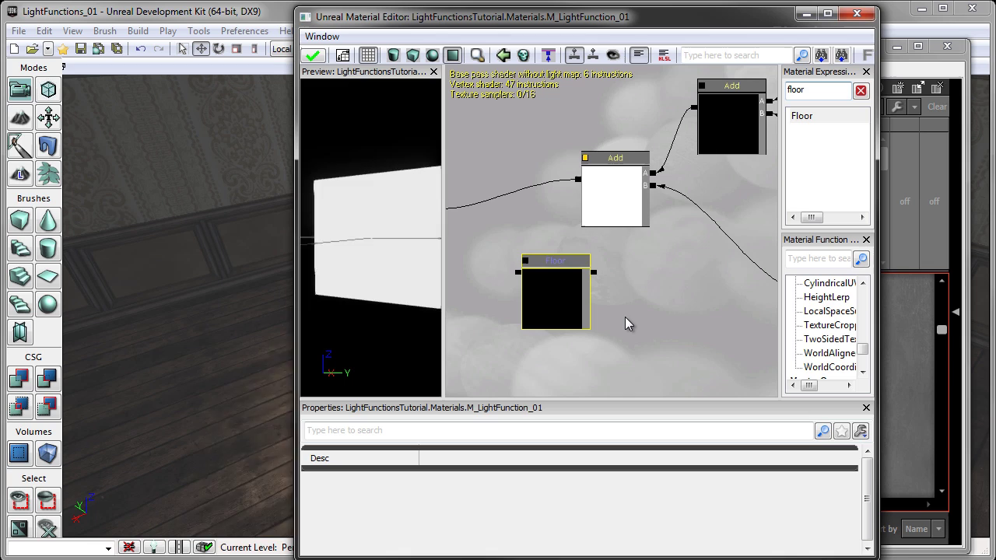
left_click_drag(623, 314, 700, 293)
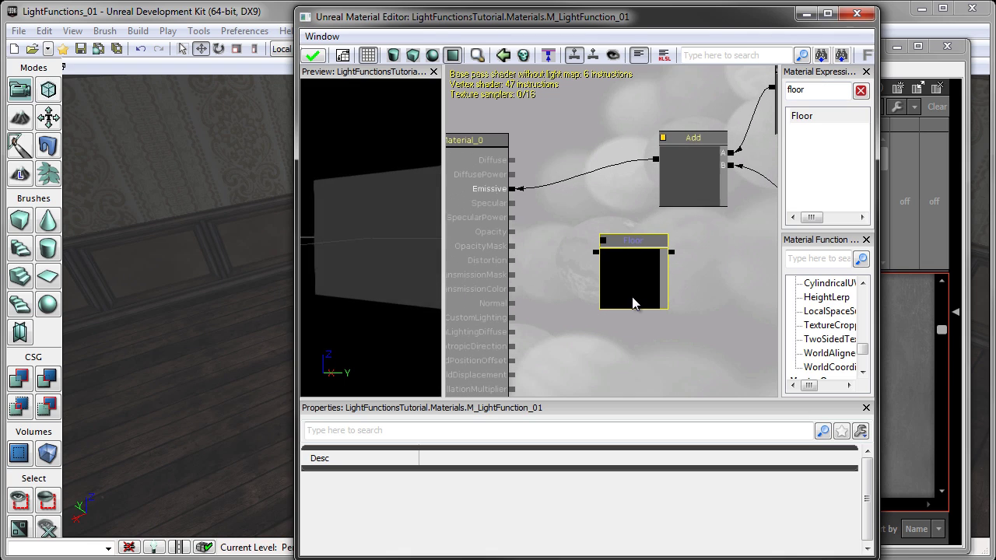
left_click_drag(616, 291, 597, 283, "ctrl")
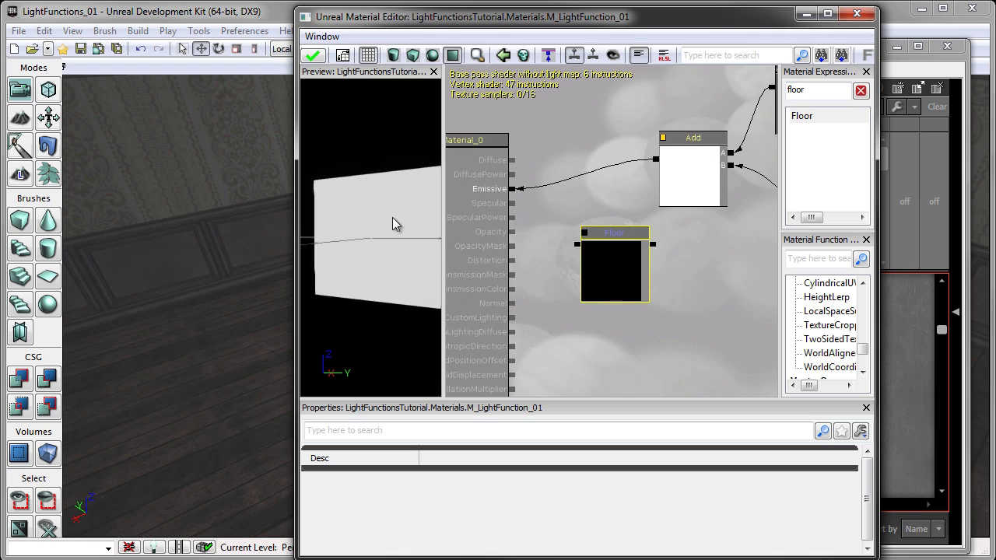
- Connect the second Add's output to the Floor node, connect Floor to Emissive, and apply the material changes
left_click_drag(656, 159, 654, 245)
left_click_drag(613, 276, 596, 225)
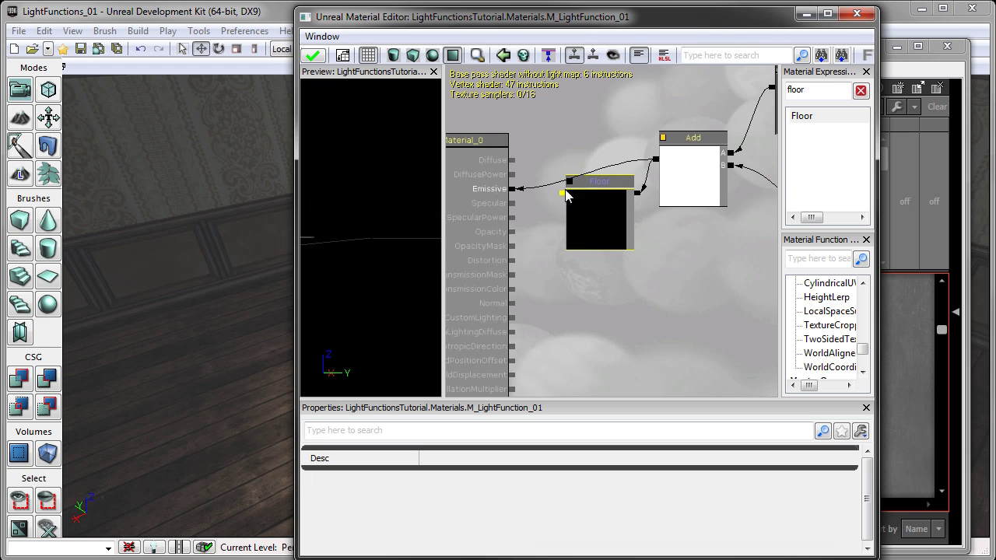
left_click_drag(565, 194, 506, 189)
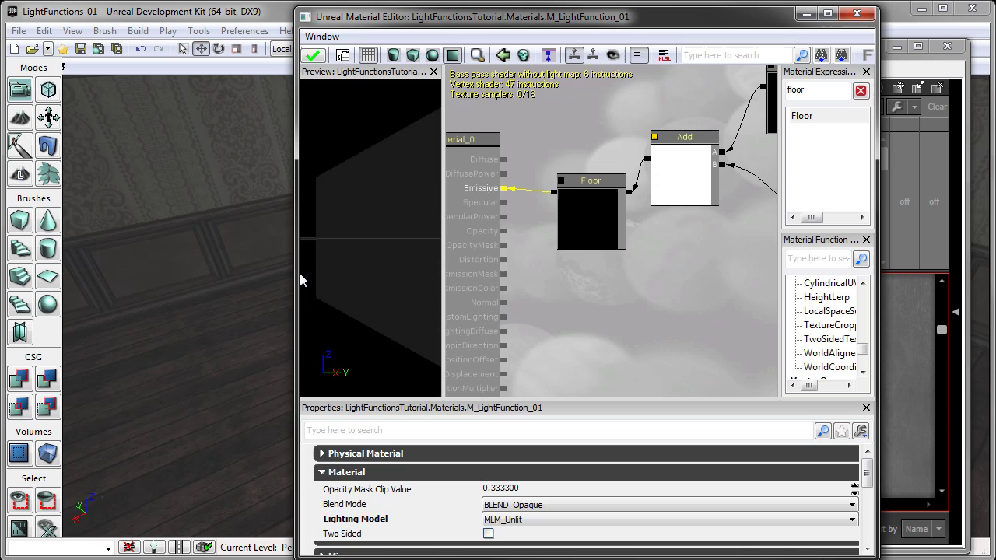
left_click(313, 56)
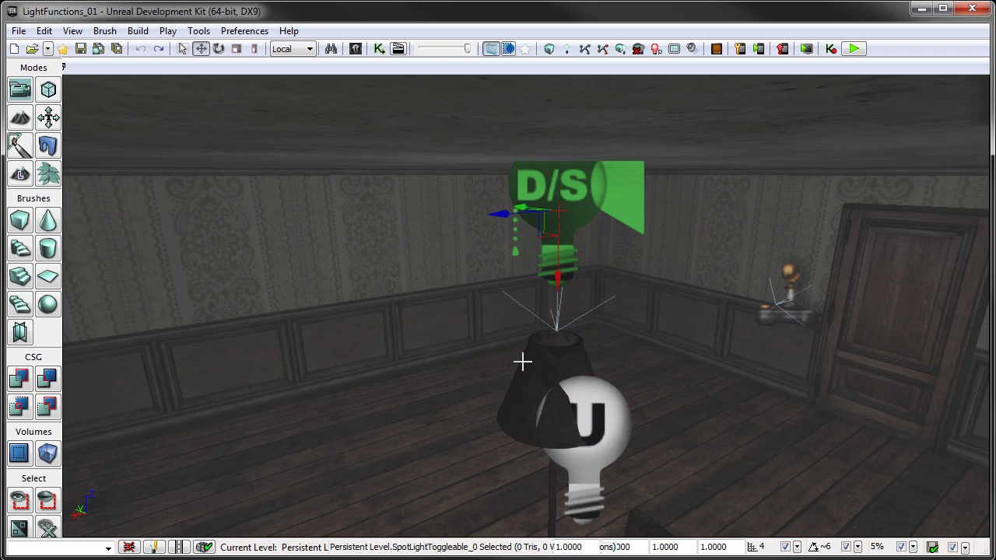
- Try rotating the spotlight above the lamp and inspect how its flickering light falls on the room
key("space")
left_click_drag(506, 166, 454, 175)
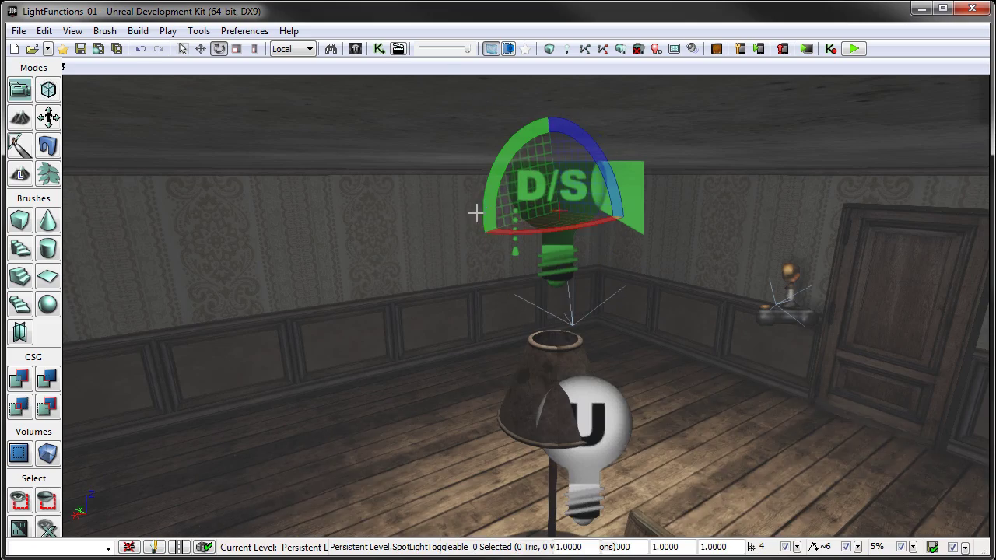
right_click_drag(462, 246, 490, 296)
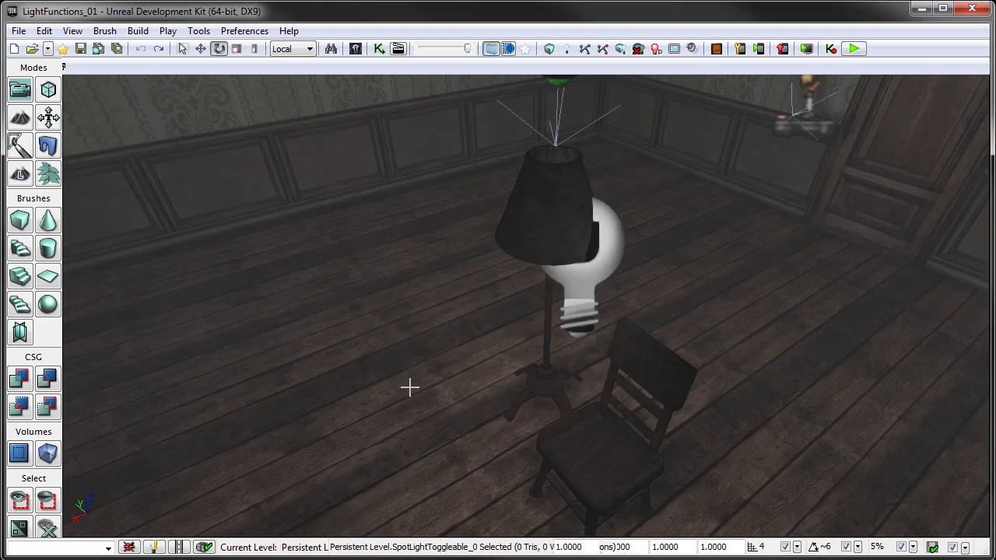
right_click_drag(409, 387, 434, 348)
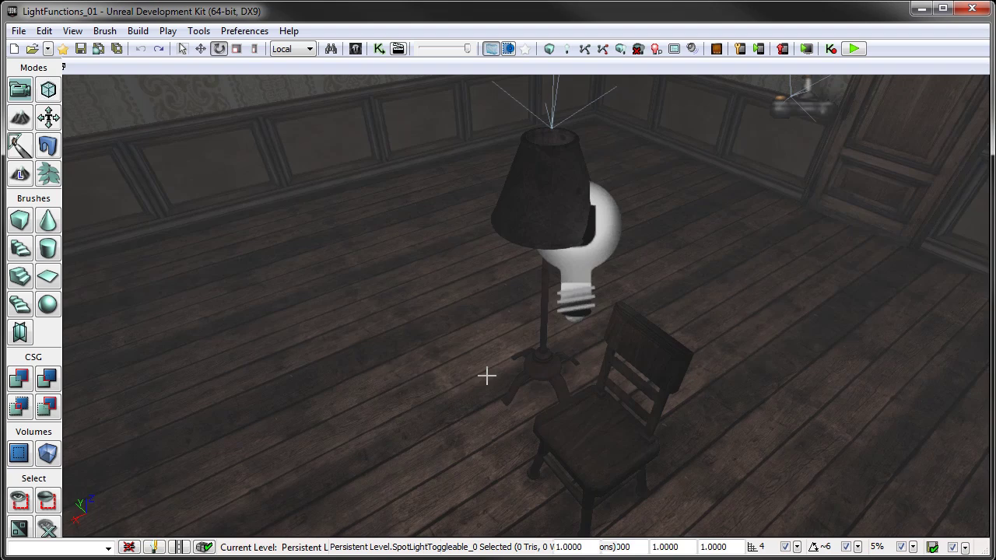
right_click_drag(486, 376, 487, 265)
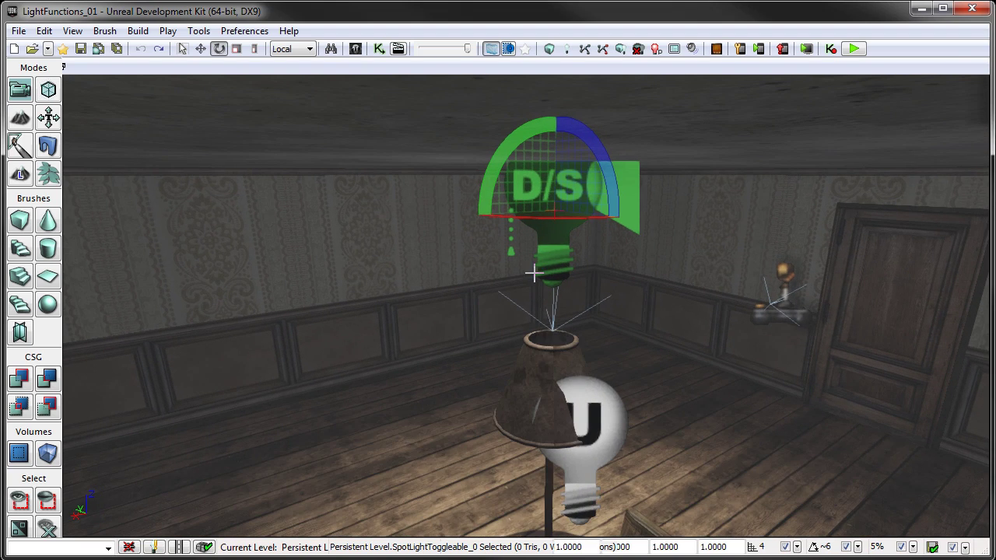
- Delete the spotlight above the lamp and add a new SpotLightToggleable actor on the floor
key("Delete")
right_click_drag(434, 285, 426, 305)
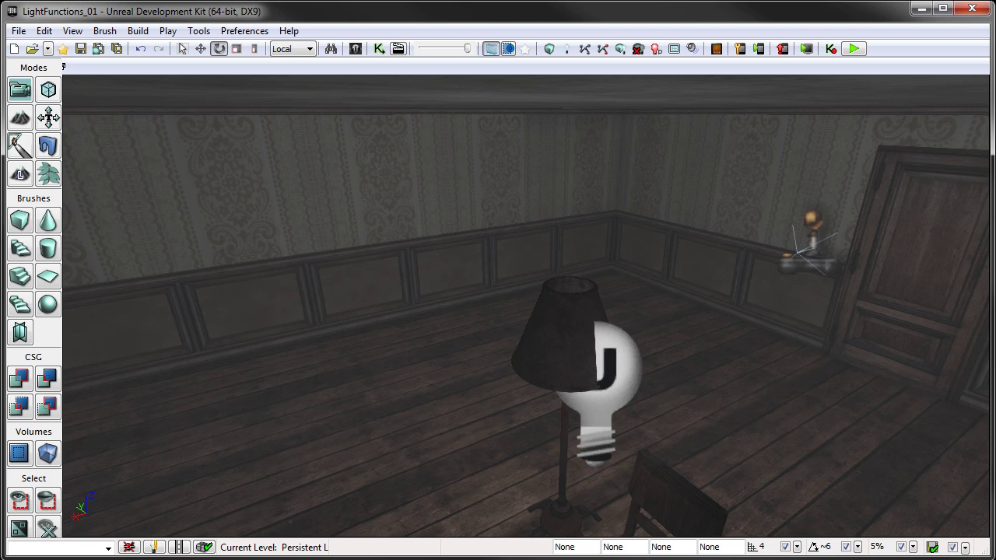
key("ctrl+shift+f")
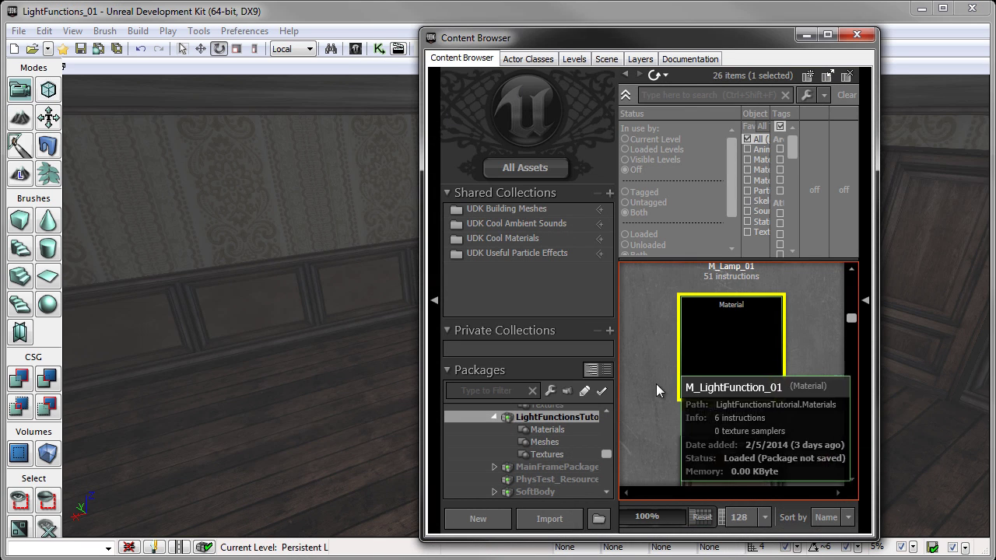
left_click(529, 60)
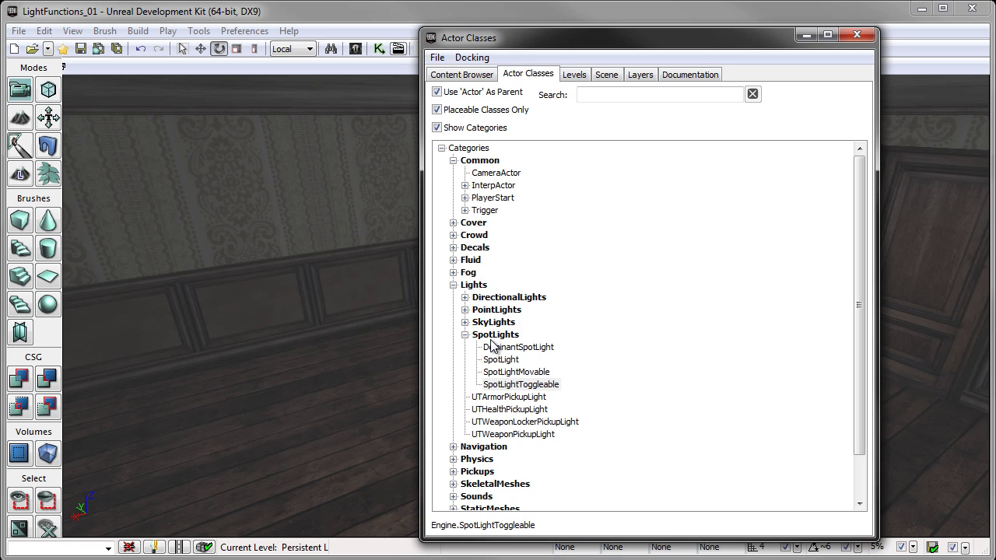
left_click(511, 387)
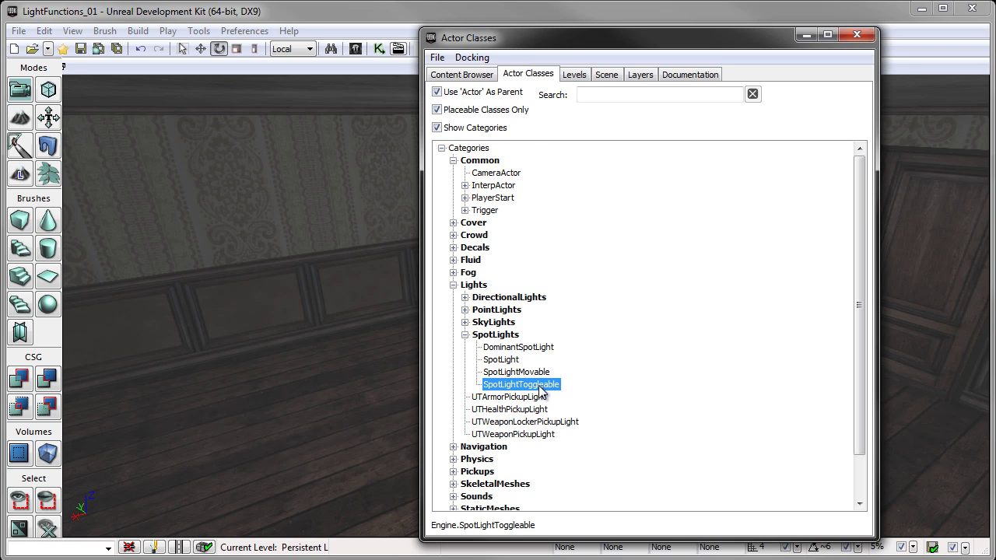
left_click_drag(285, 415, 333, 437)
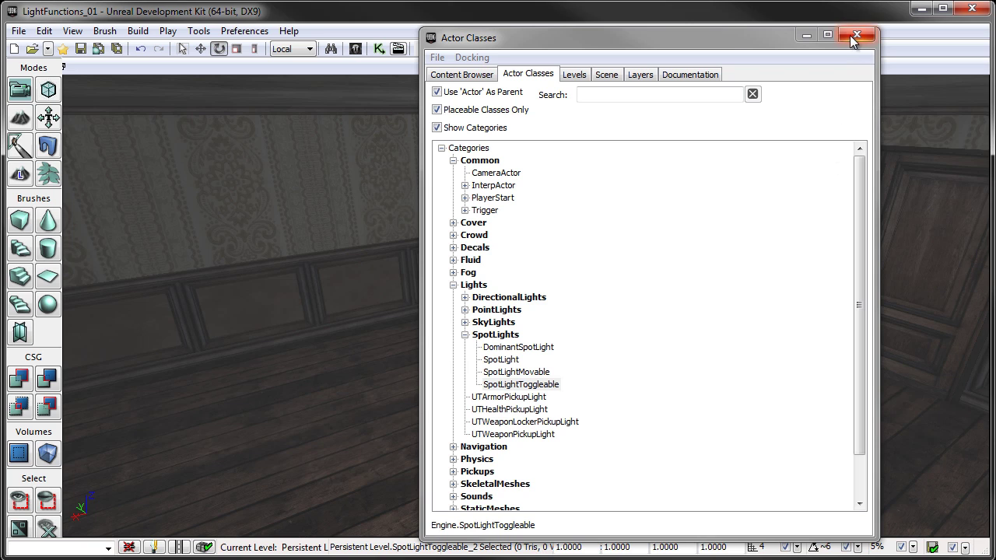
left_click(871, 36)
- Move the new toggleable spotlight across the floor towards the lamp and raise it above the floor
right_click_drag(682, 255, 376, 247)
key("space")
key("space")
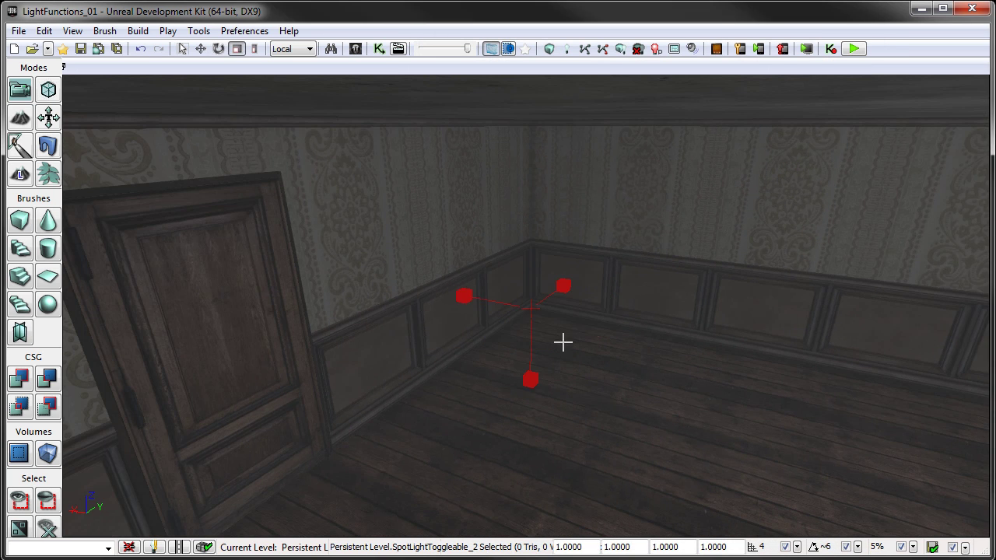
left_click_drag(481, 294, 822, 503)
right_click_drag(822, 503, 910, 534)
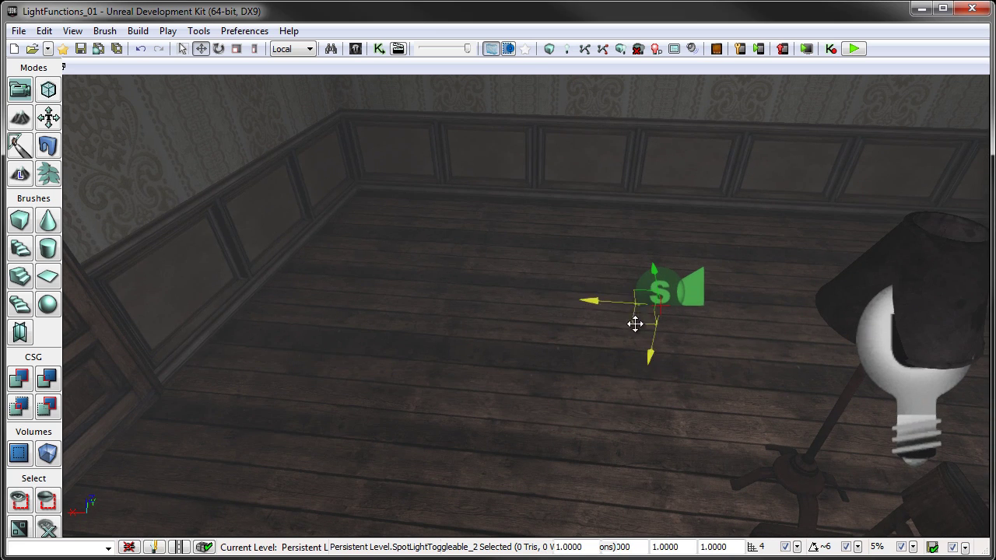
left_click_drag(654, 356, 658, 187)
right_click_drag(640, 225, 694, 174)
- Open the toggleable spotlight's properties and expand its Light Component settings down to the brightness and function options
right_click(579, 191)
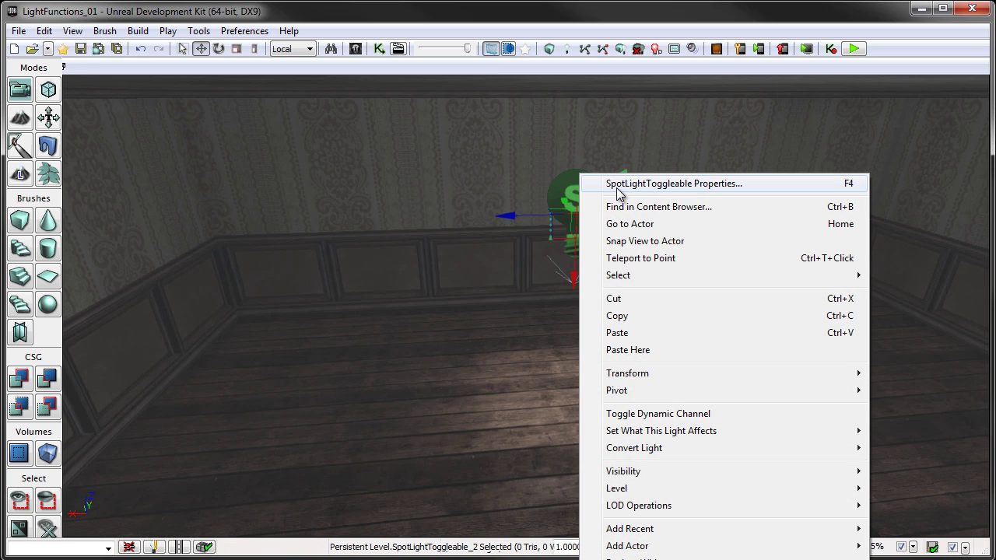
left_click(578, 191)
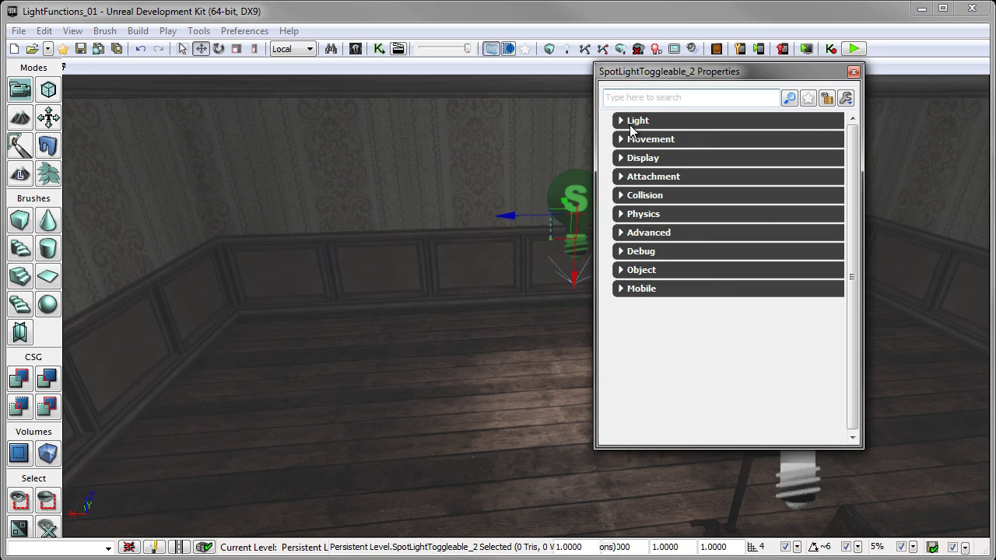
left_click(627, 123)
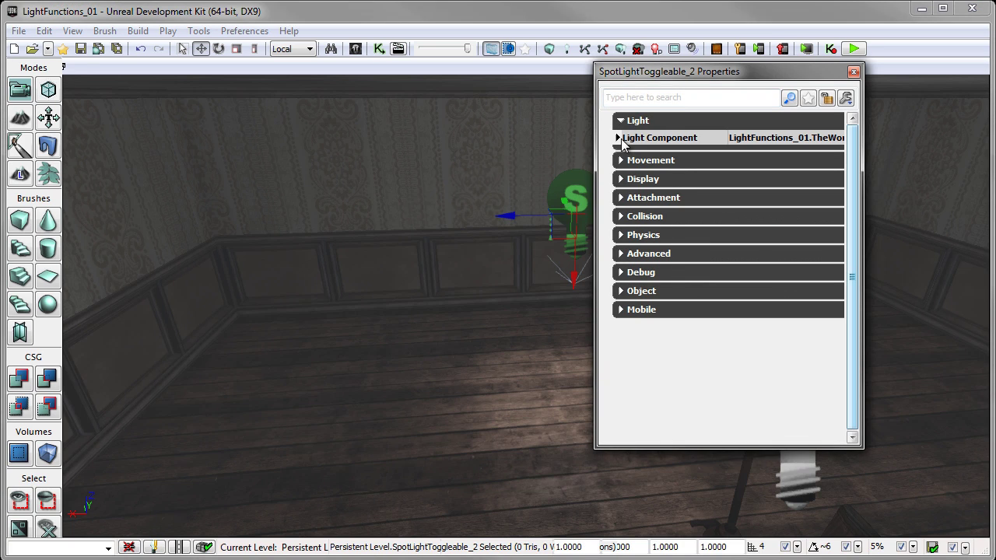
left_click(617, 139)
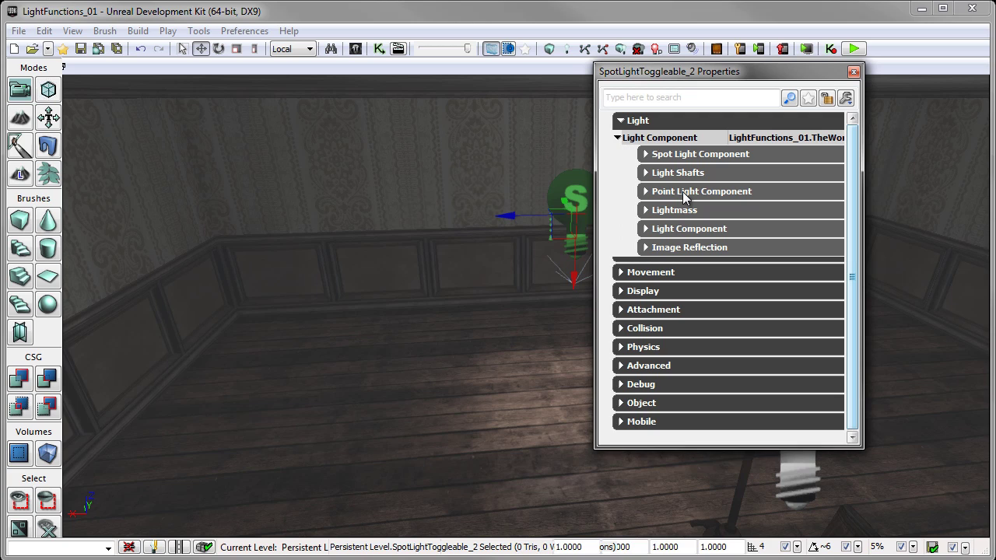
left_click(646, 230)
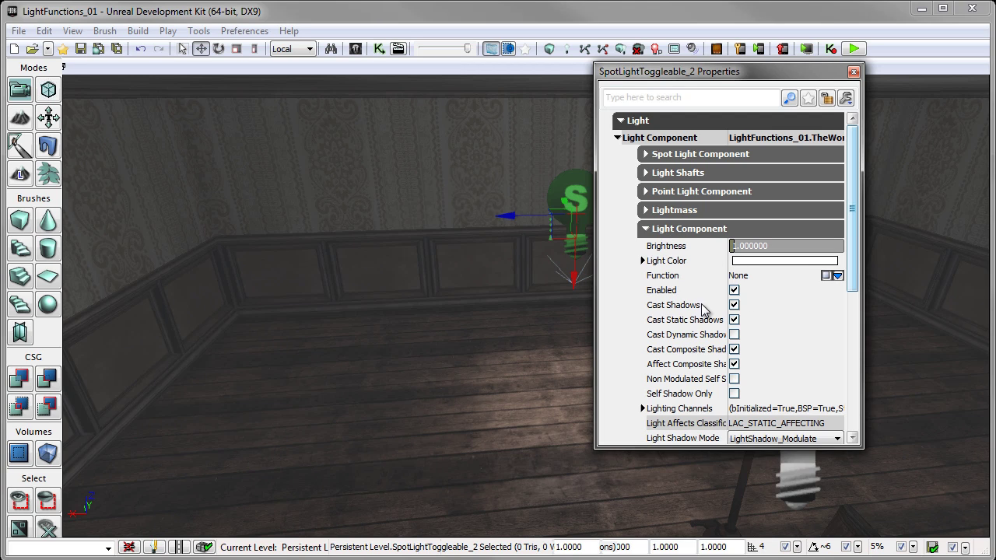
- Create a new LightFunction object for the spotlight's Function property and expand its settings
mouse_move(663, 279)
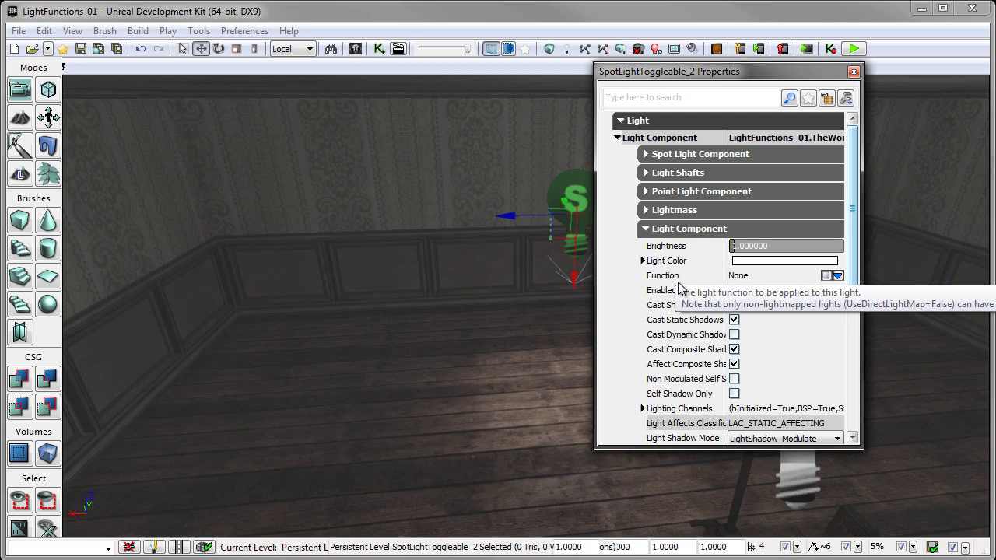
left_click_drag(862, 316, 924, 329)
mouse_move(772, 282)
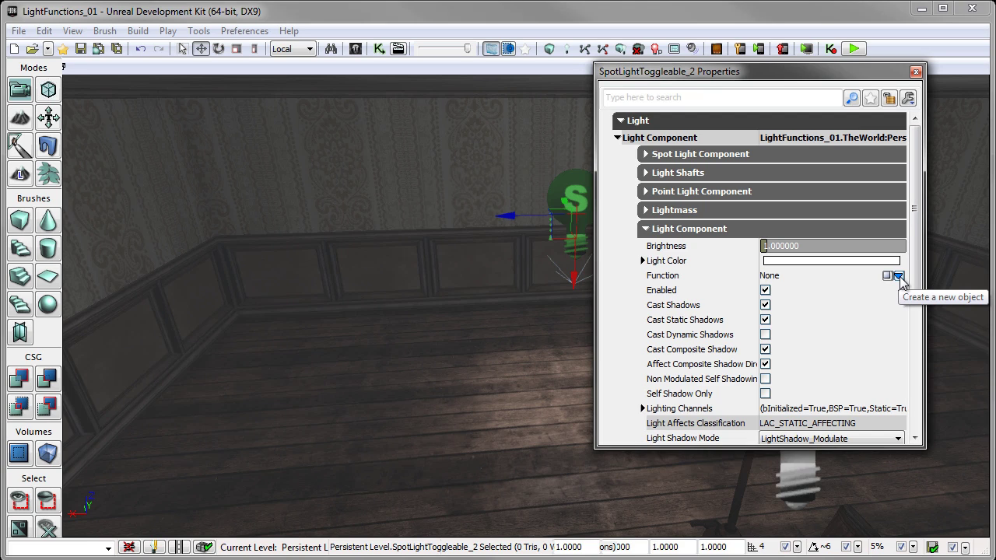
left_click(899, 276)
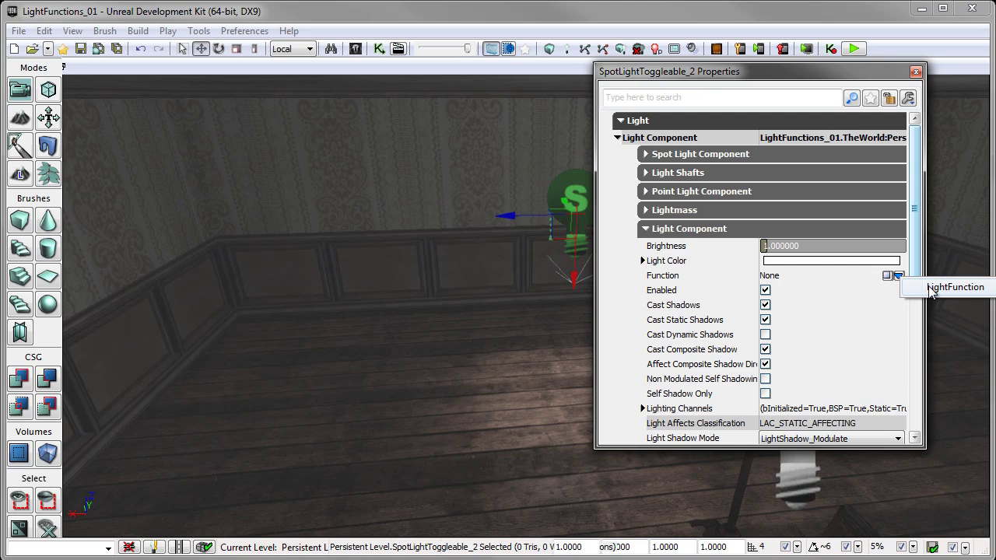
left_click(931, 290)
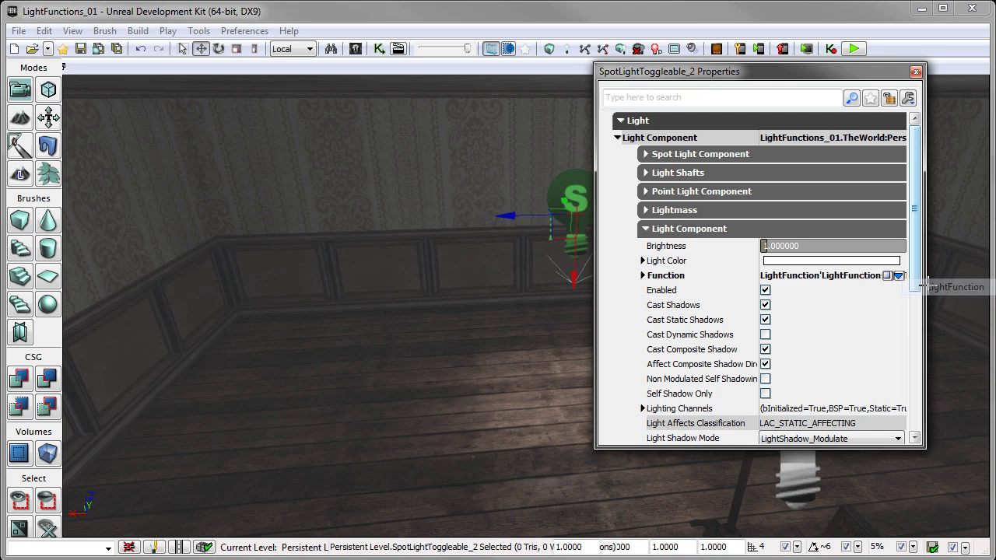
left_click(643, 275)
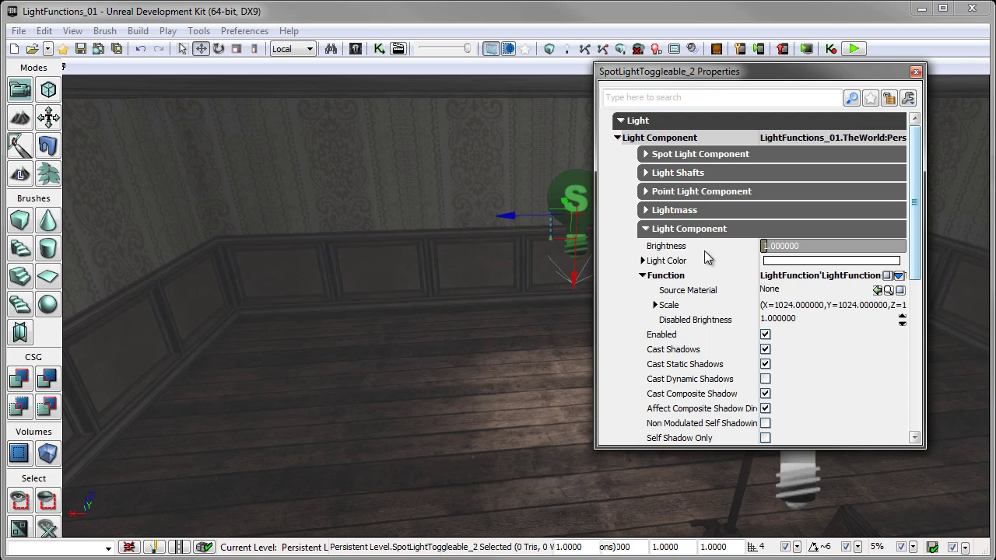
- Assign M_LightFunction_01 from the Content Browser as the light function's Source Material, and close both windows
left_click(354, 49)
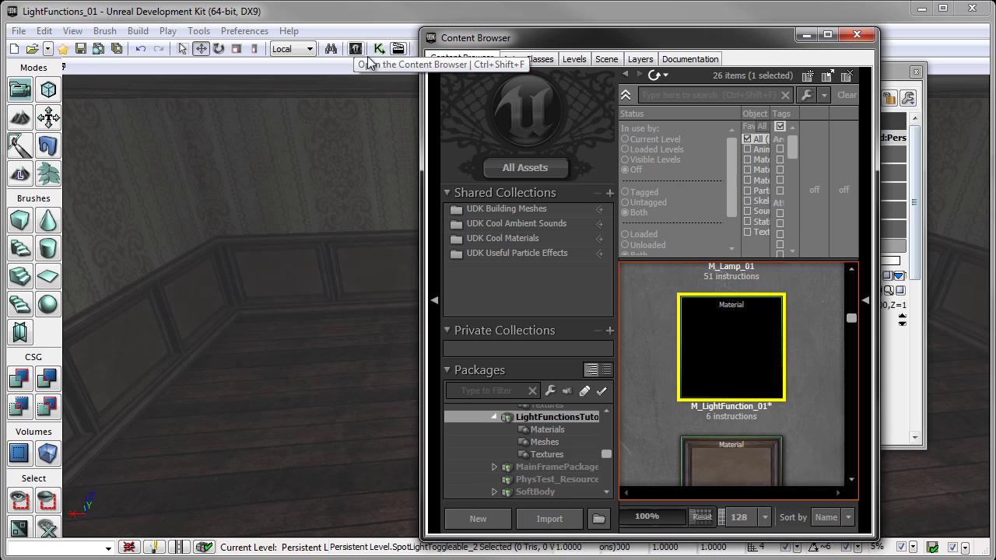
left_click_drag(625, 41, 268, 29)
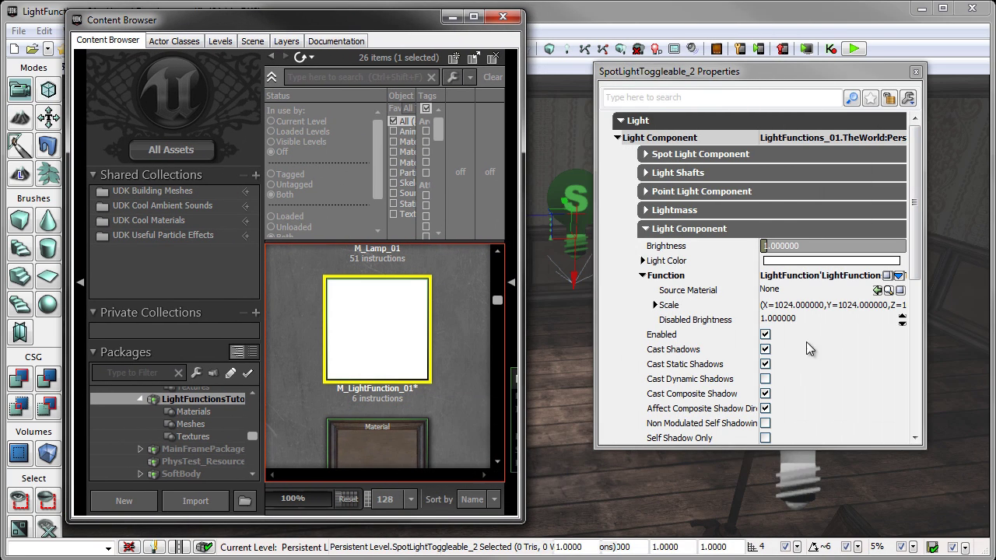
left_click(876, 289)
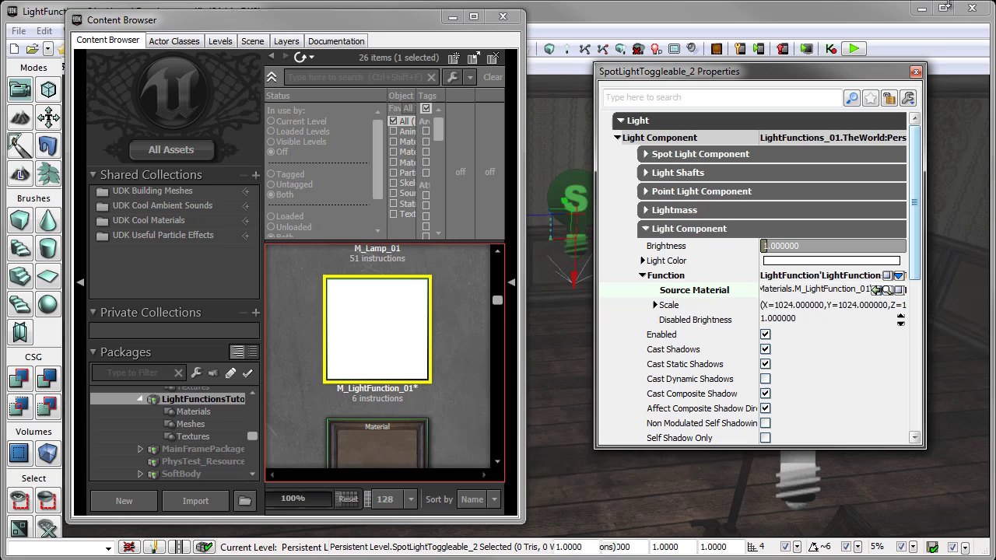
left_click(916, 71)
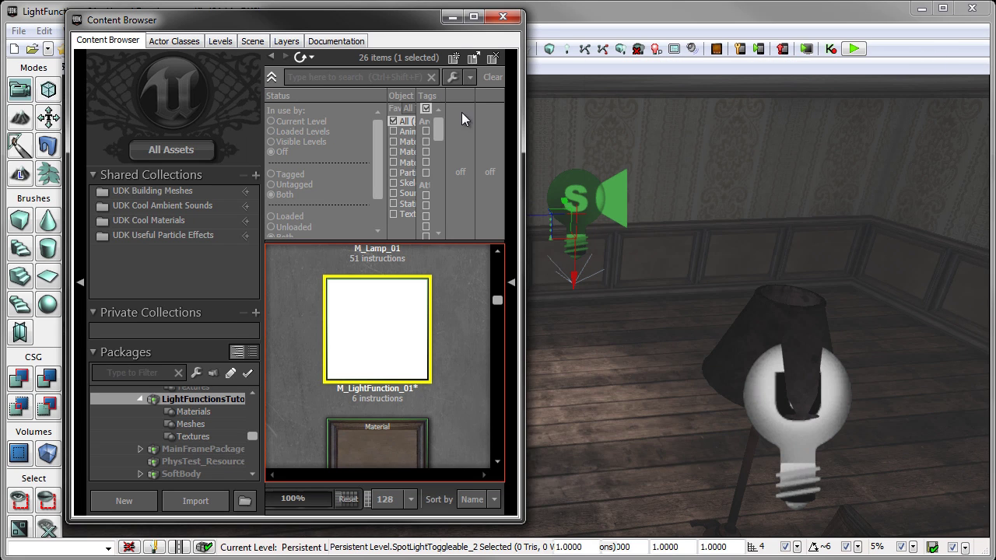
left_click(502, 17)
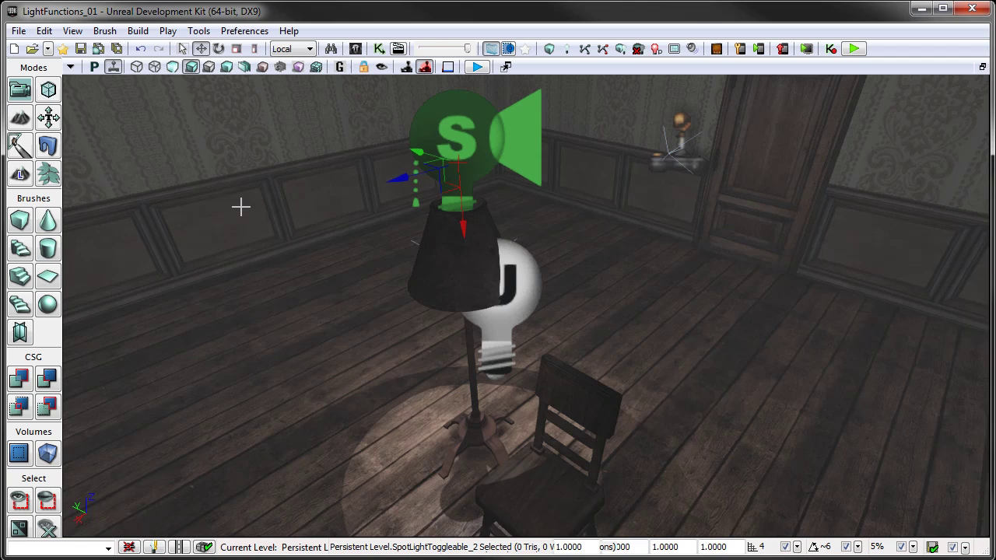
- Check the spotlight's function setting and rebuild the level's lighting at Production quality
right_click_drag(322, 256, 316, 224)
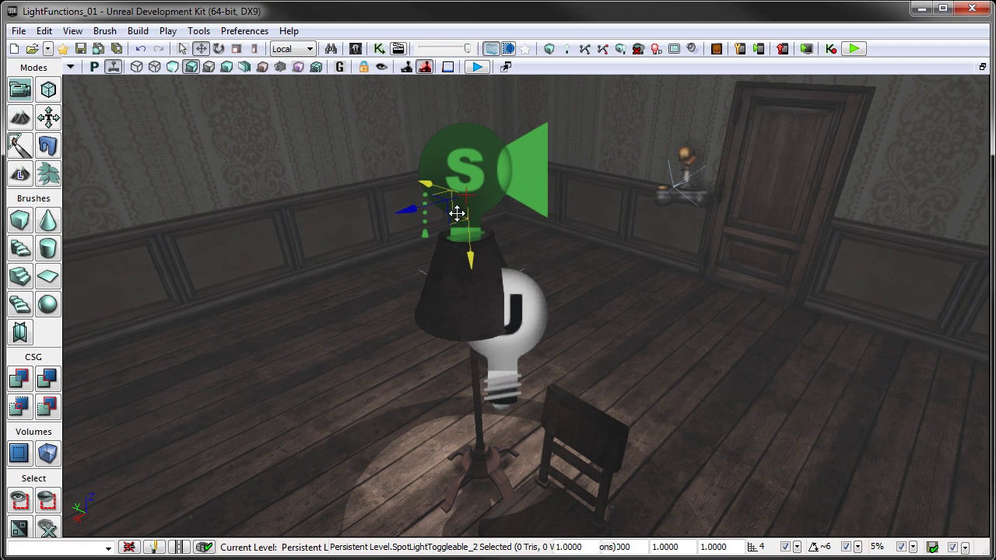
double_click(465, 160)
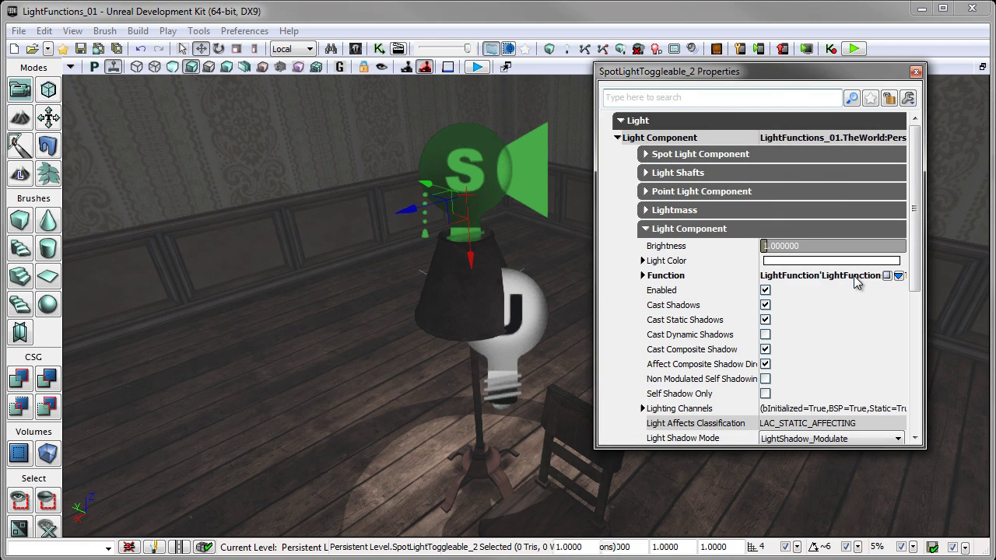
left_click(916, 72)
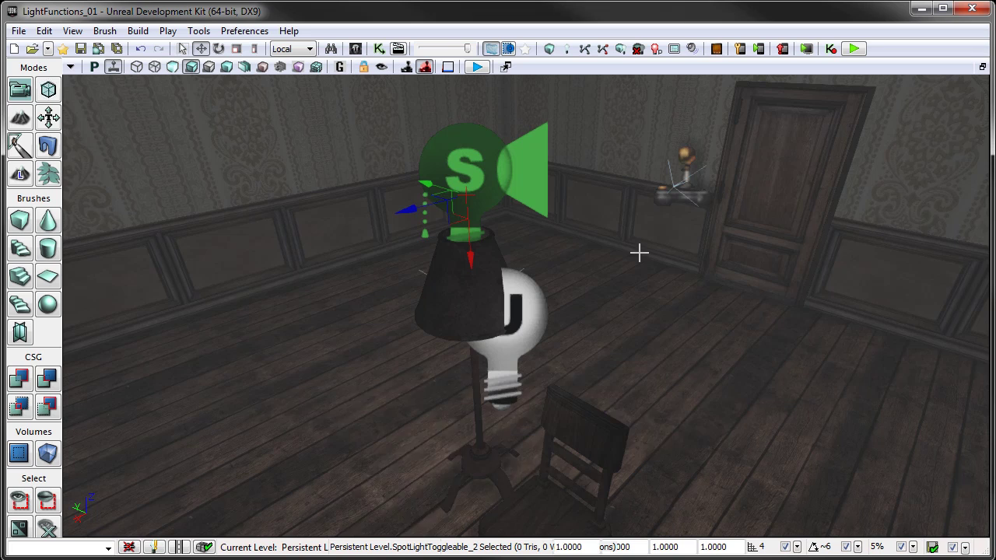
left_click(566, 50)
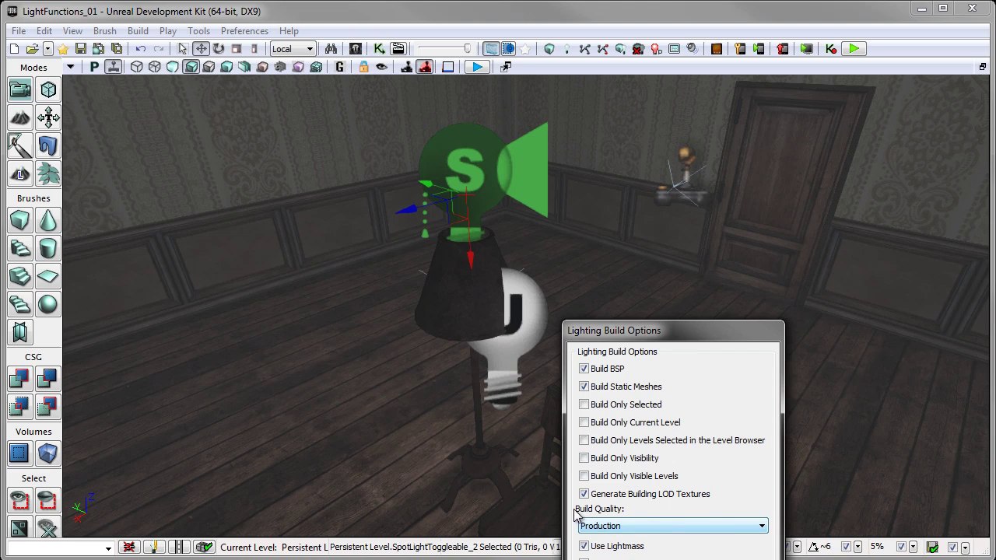
key("Return")
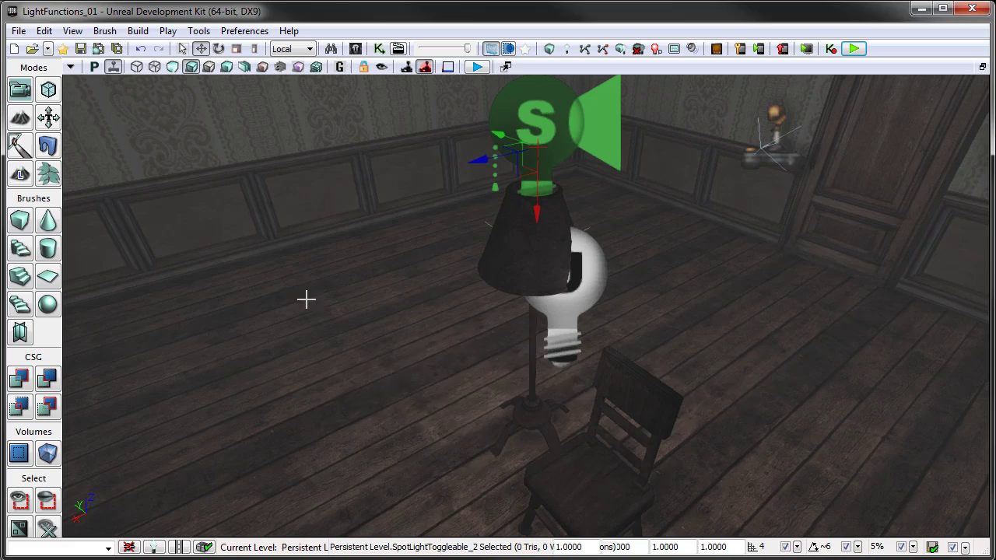
- Set the toggleable spotlight's Brightness to 5
right_click_drag(329, 325, 614, 223)
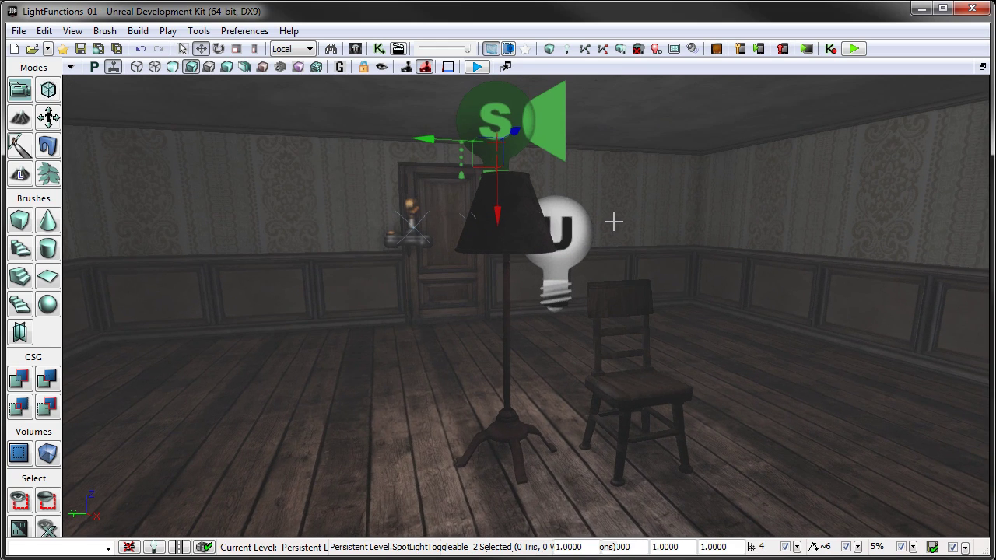
double_click(475, 111)
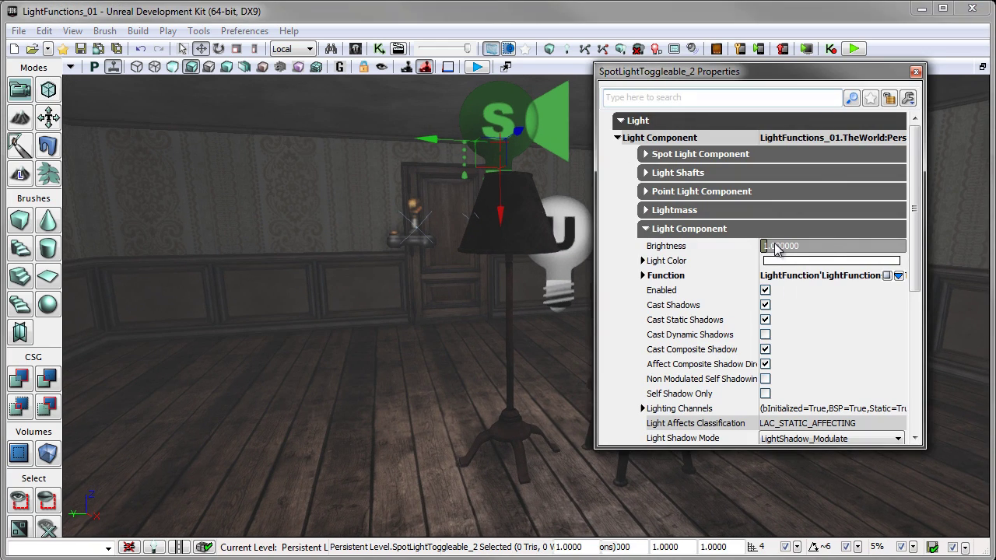
left_click(776, 246)
type("5")
key("Return")
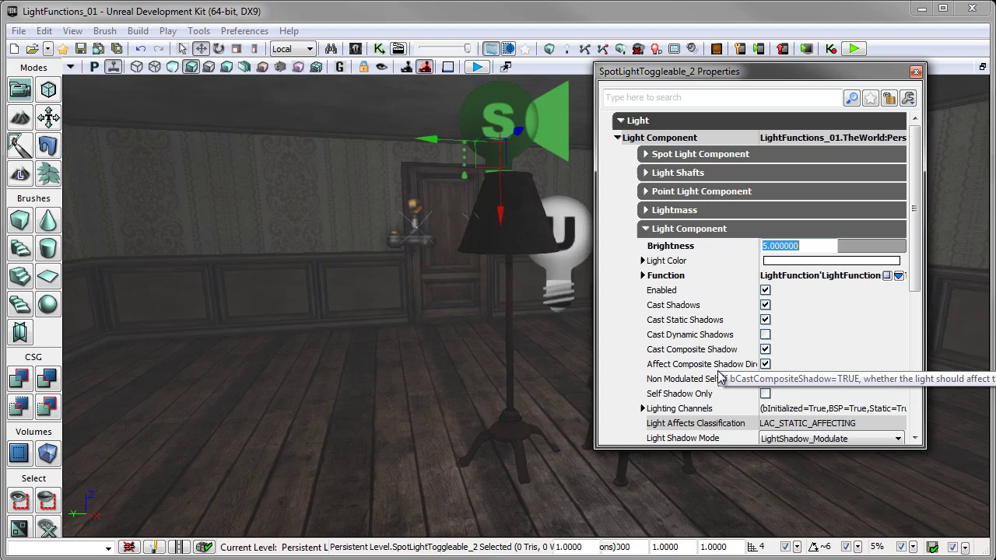
left_click(790, 249)
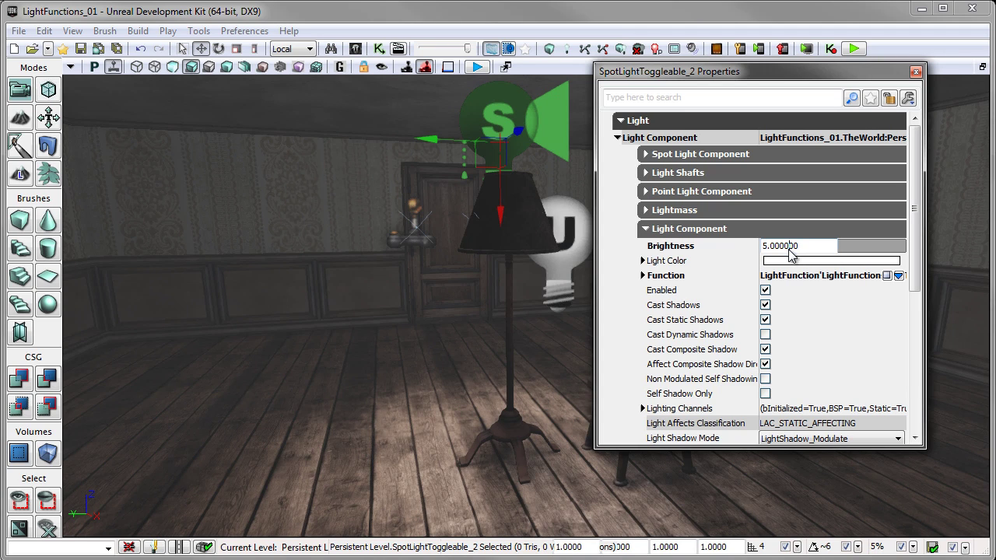
- Try red, blue and green light colours on the spotlight and cancel the colour change
double_click(790, 261)
left_click(755, 355)
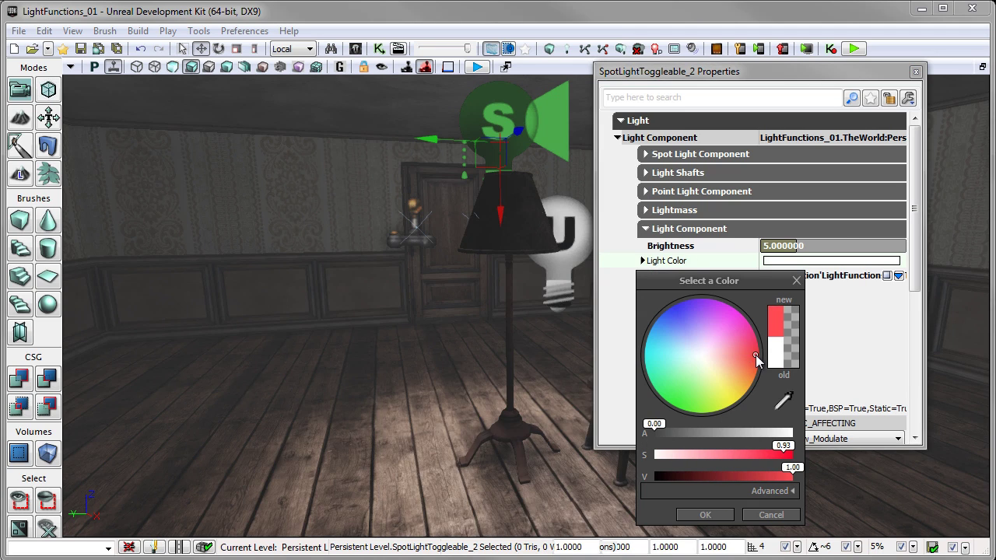
left_click(679, 315)
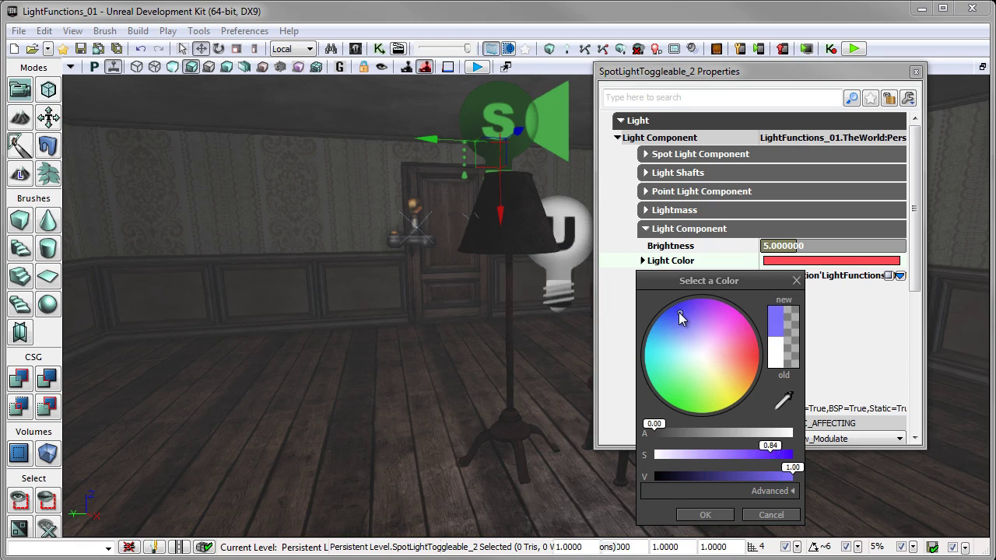
left_click(690, 369)
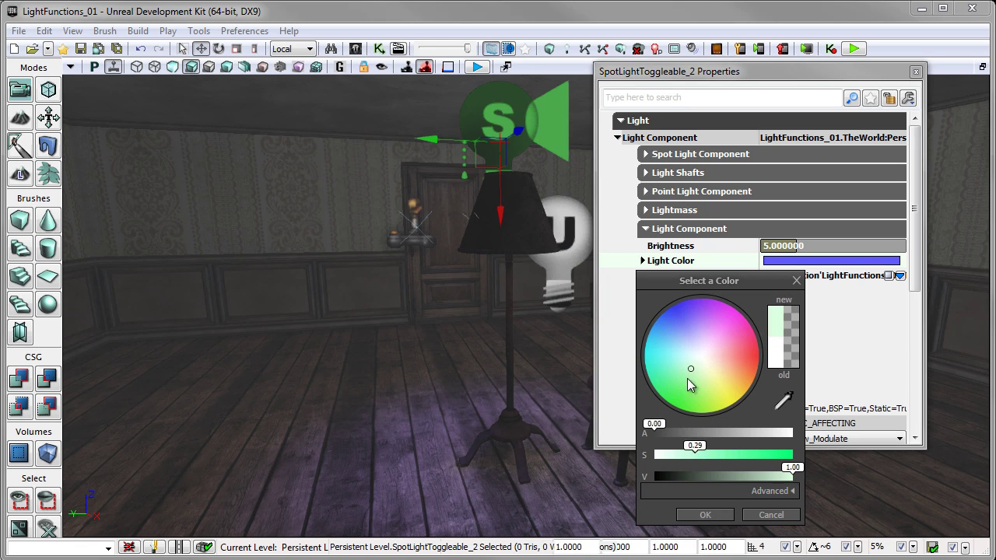
left_click(680, 388)
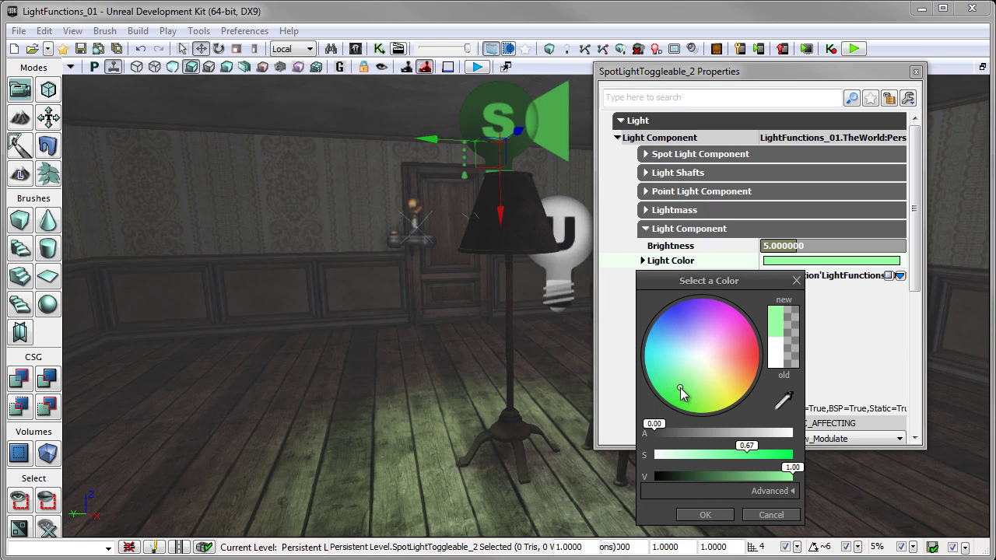
left_click(771, 516)
right_click_drag(360, 338, 276, 268)
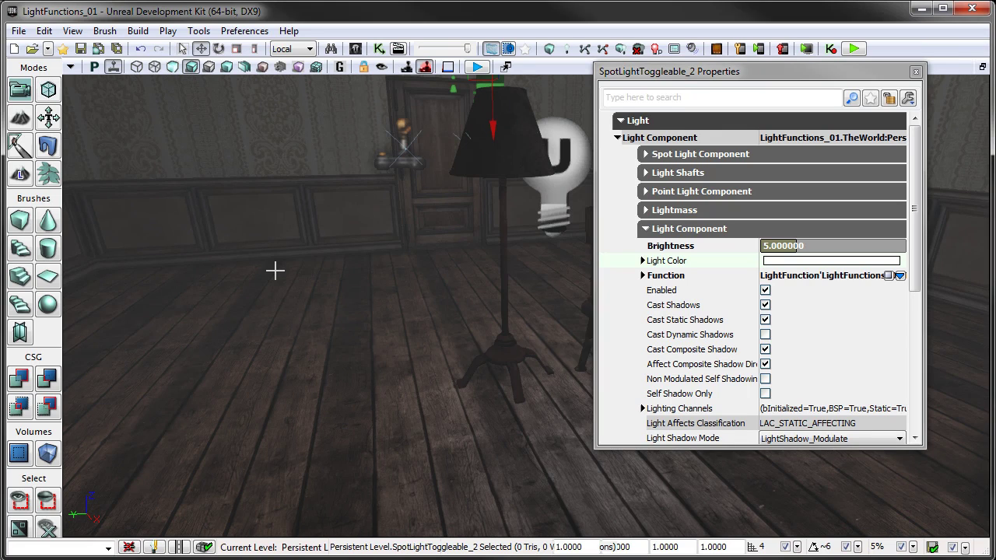